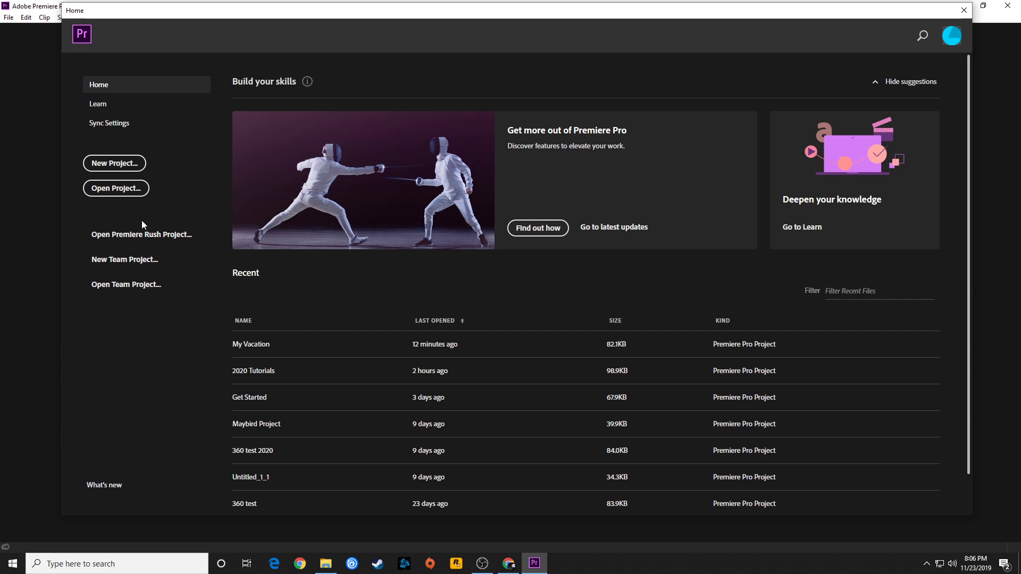
- Start a new project and browse its location to STUFF (H:) > OSIRIS Climb
click(124, 165)
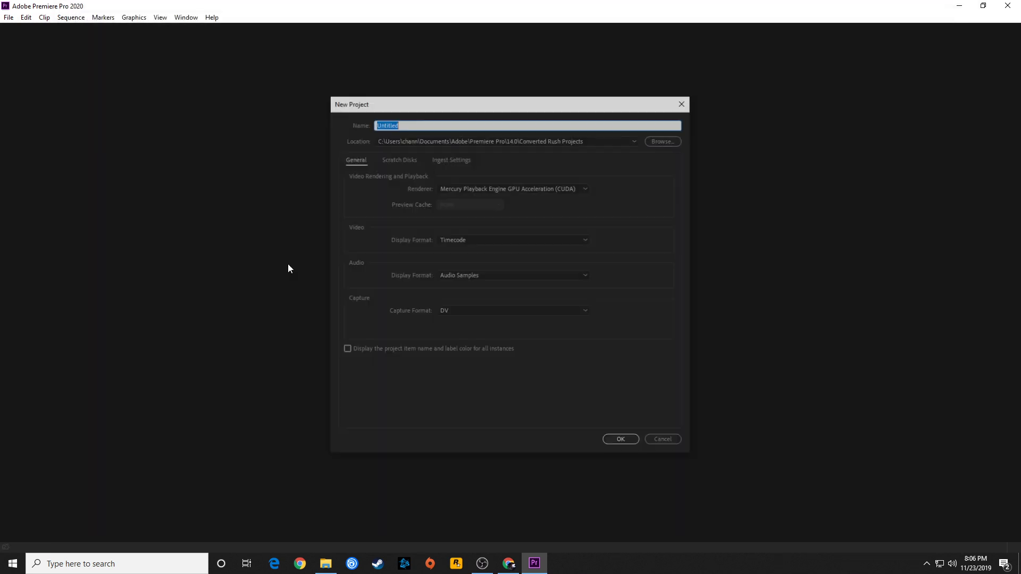
click(660, 140)
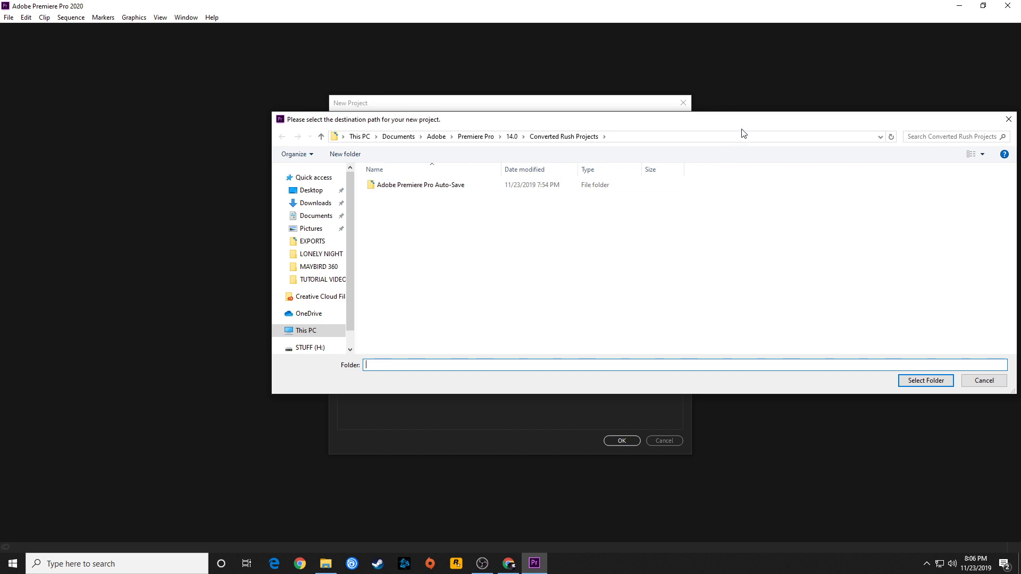
drag(739, 126, 619, 166)
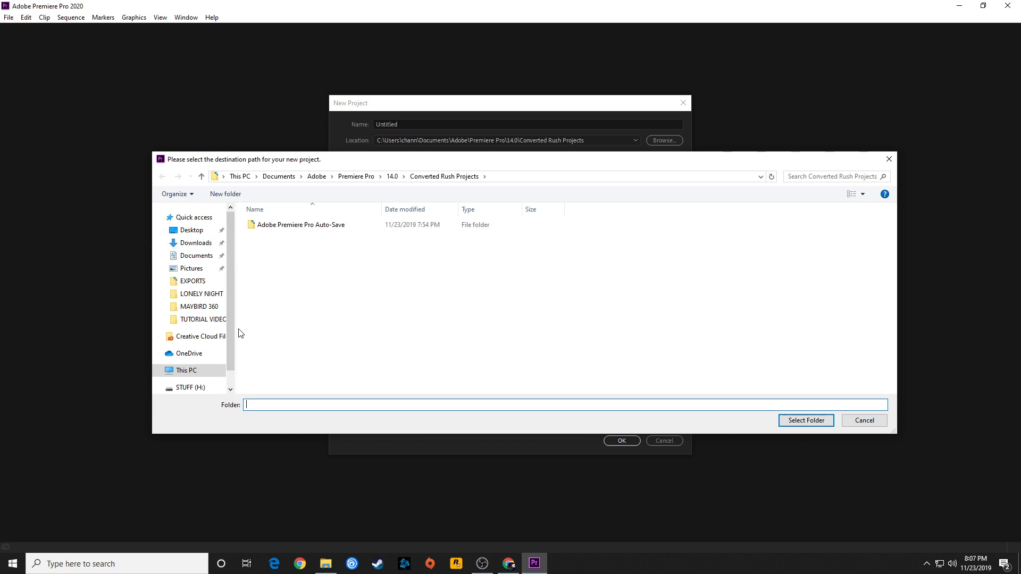
scroll(232, 334, down, 1)
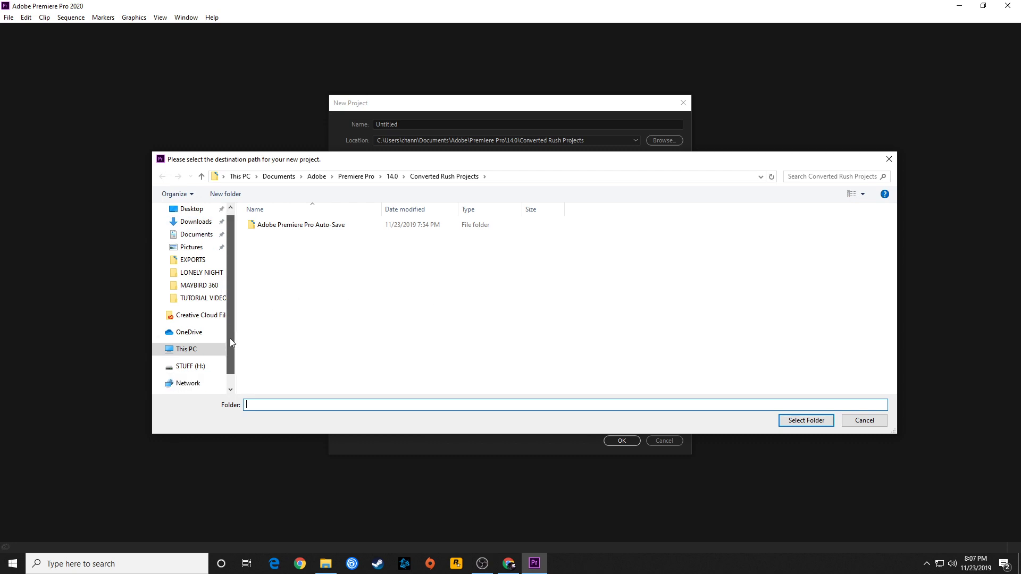
click(190, 368)
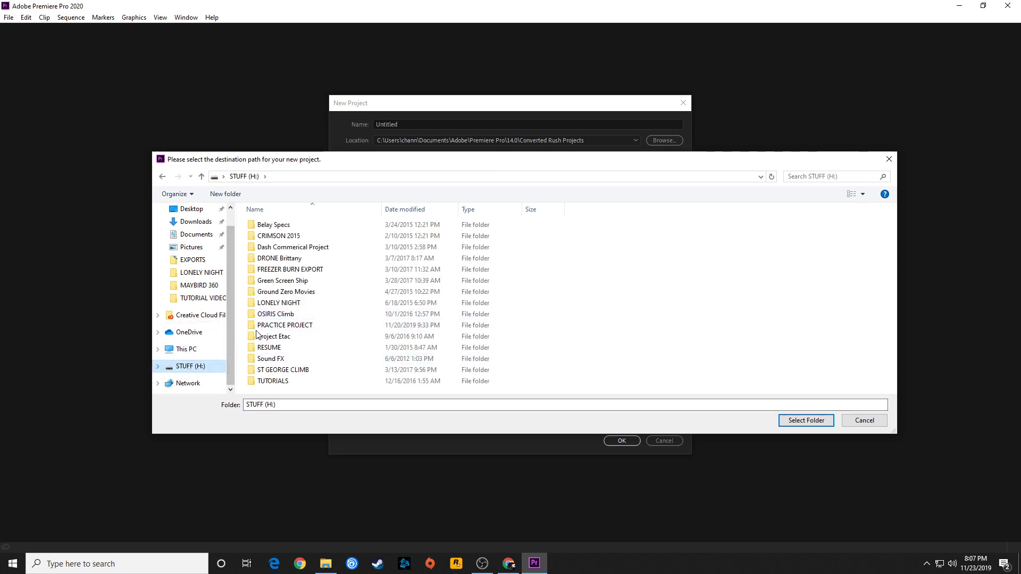
double_click(286, 315)
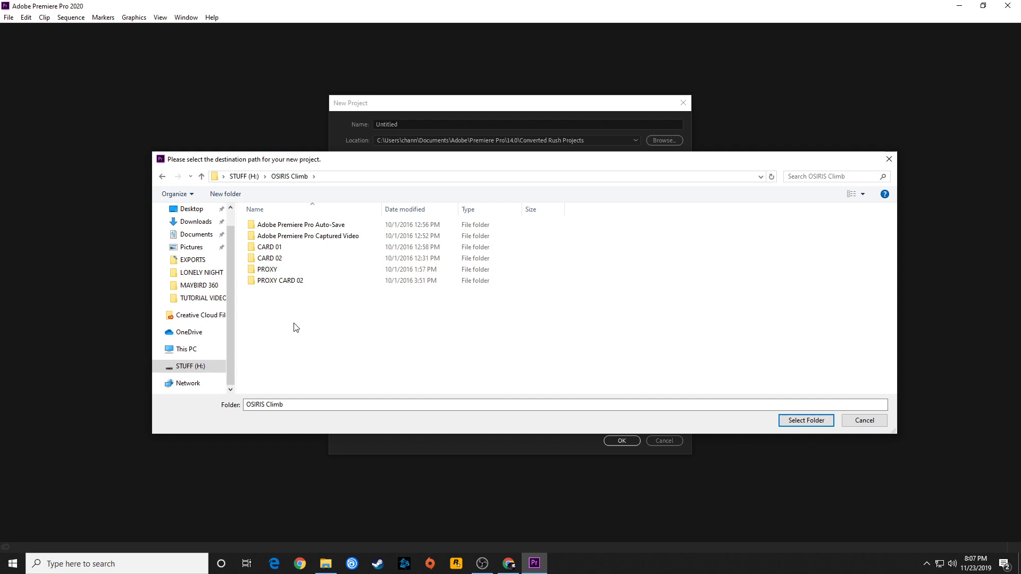
- Confirm OSIRIS Climb as the location and name the project 'TEST EDIT'
key(Return)
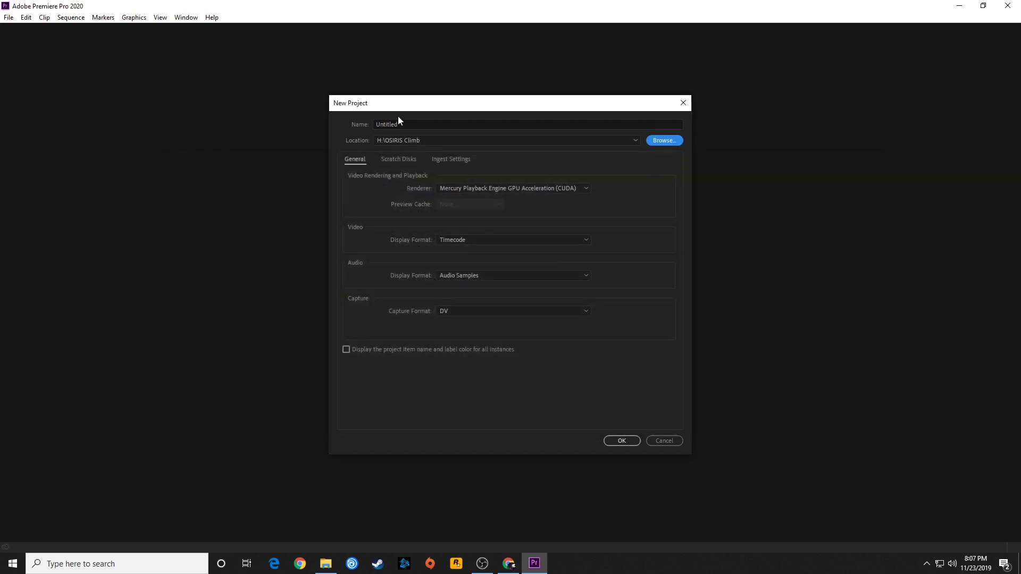
click(403, 123)
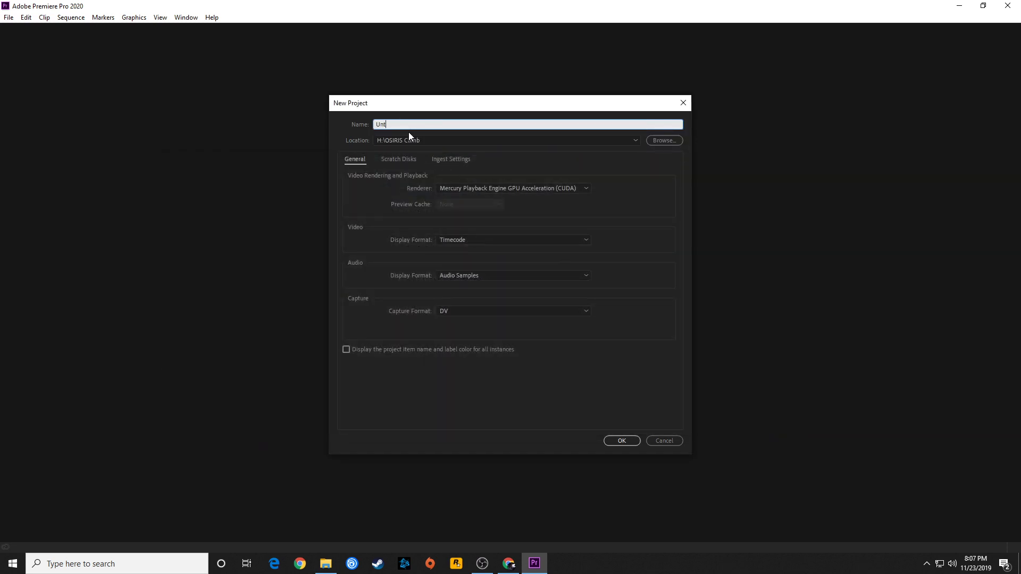
text(TEST EDIT)
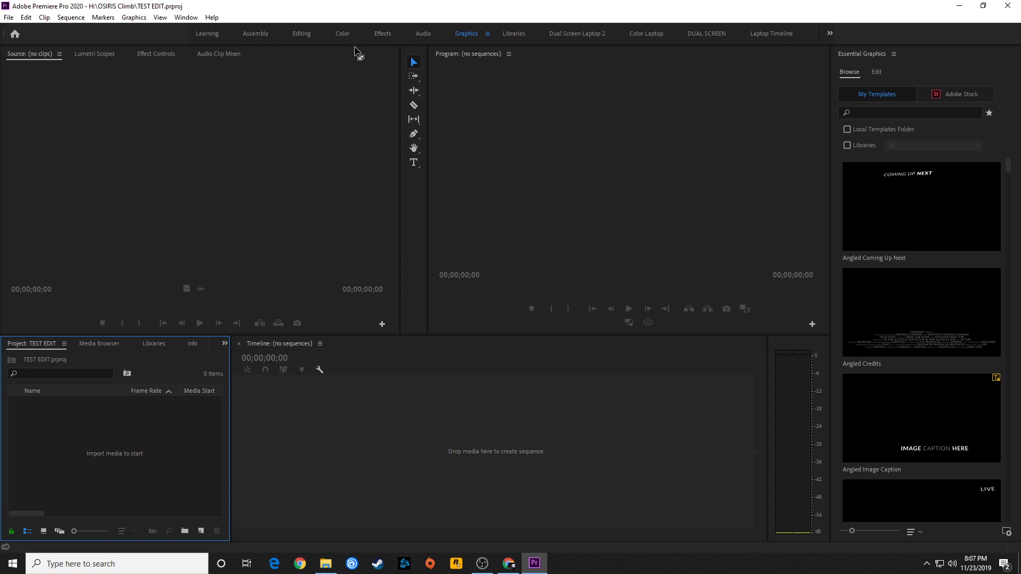
- Switch to the Assembly workspace and browse the Media Browser to H: > OSIRIS Climb
click(255, 33)
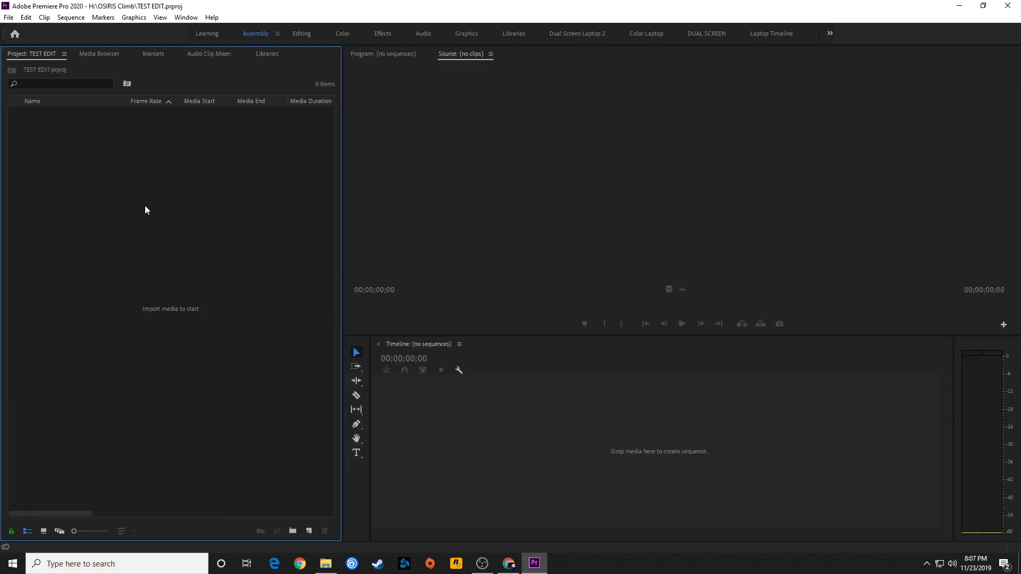
click(106, 54)
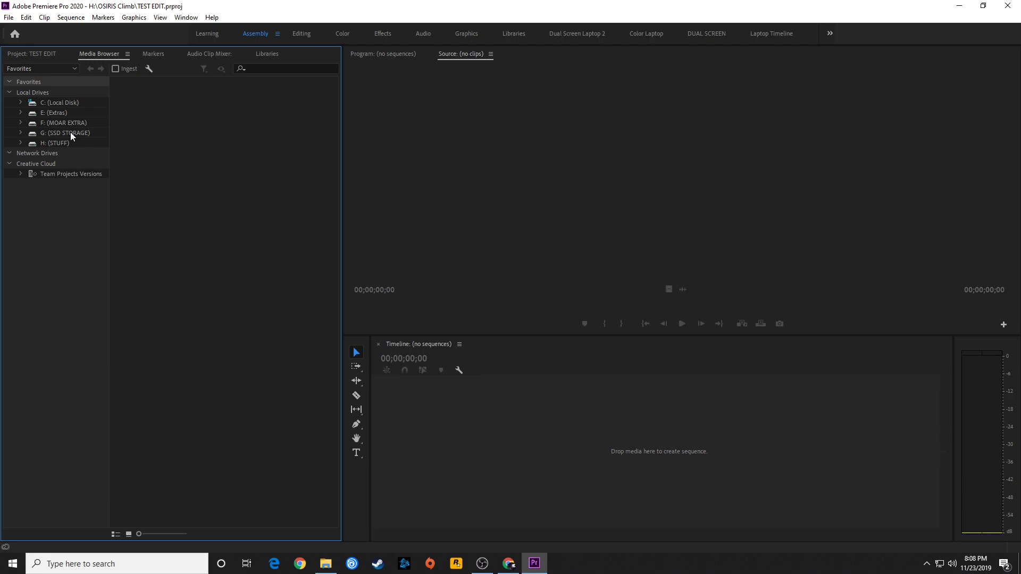
click(55, 142)
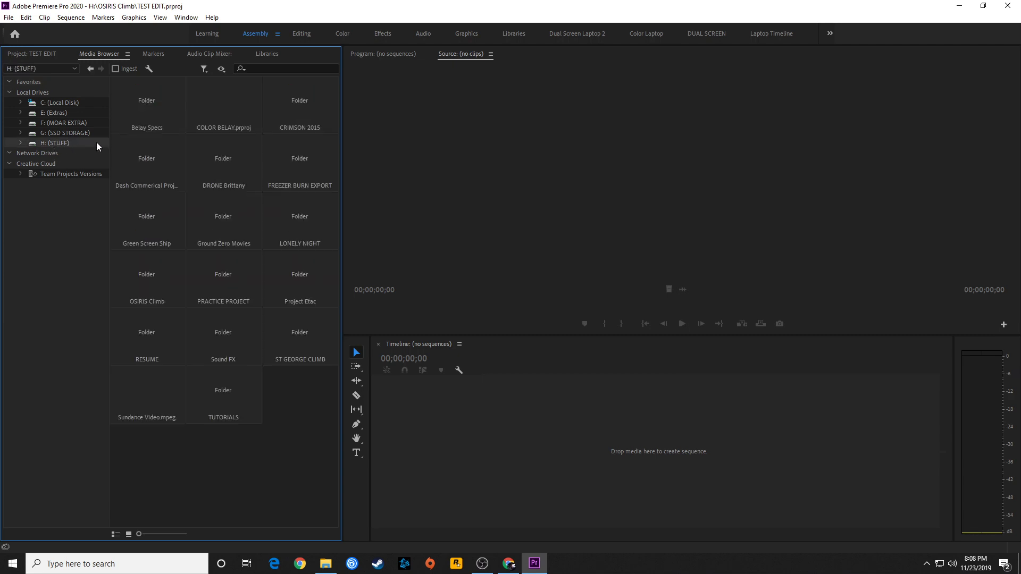
click(66, 245)
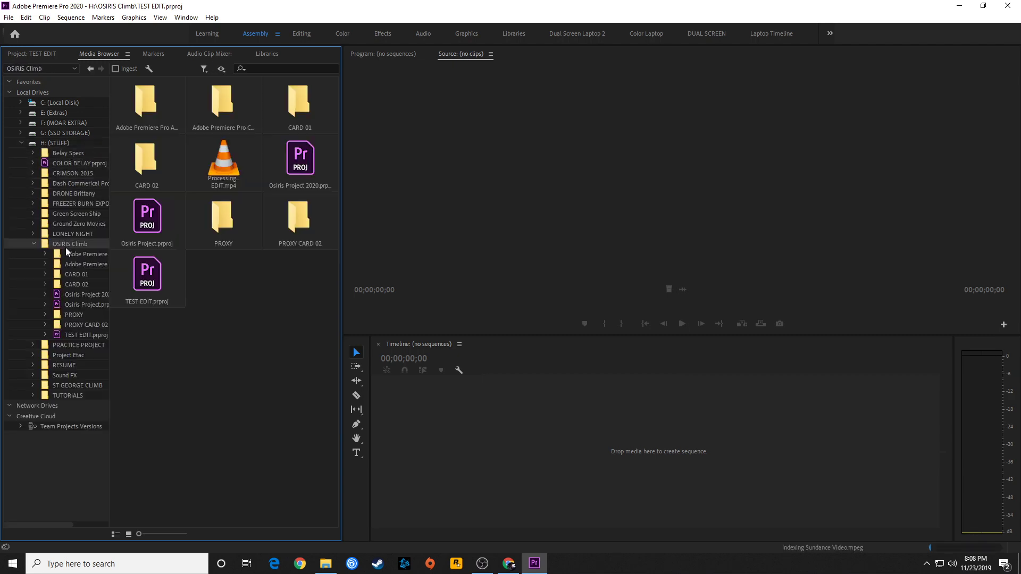
- Import all 25 R3D clips from CARD 01 > A001_100135.RDM into the project
key(Down)
key(Down)
key(Down)
key(Down)
key(Down)
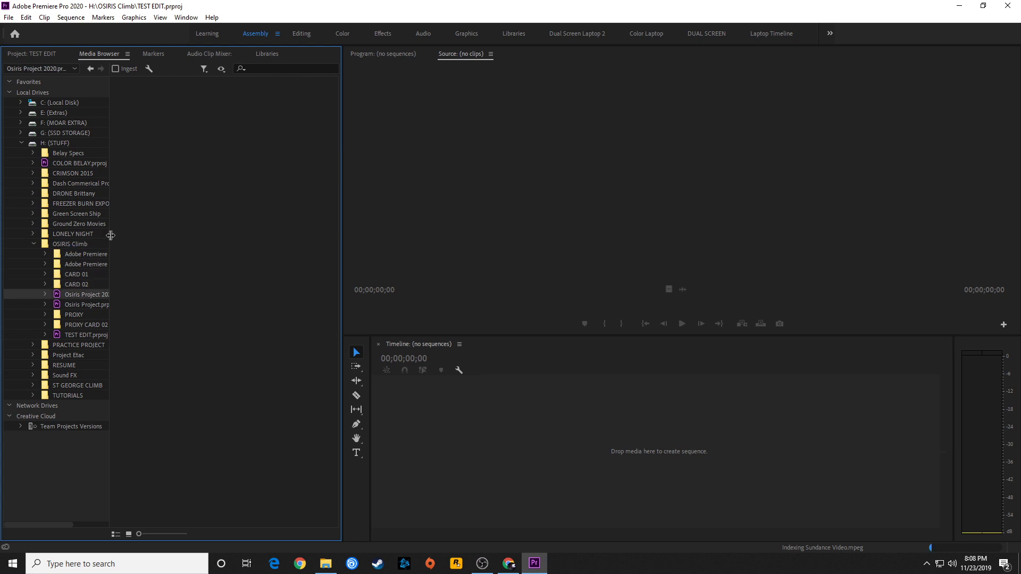
drag(110, 238, 148, 234)
click(84, 275)
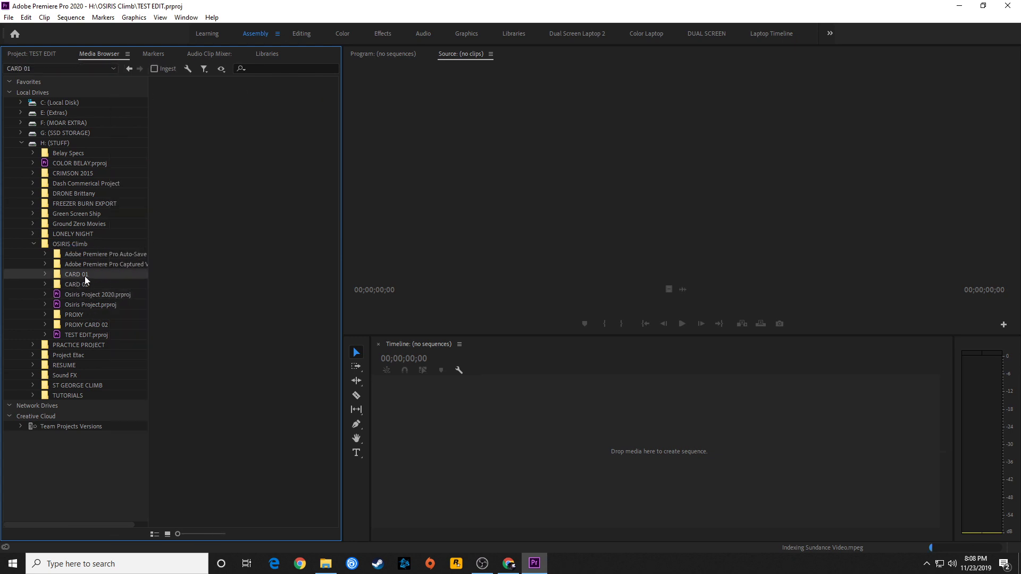
click(96, 286)
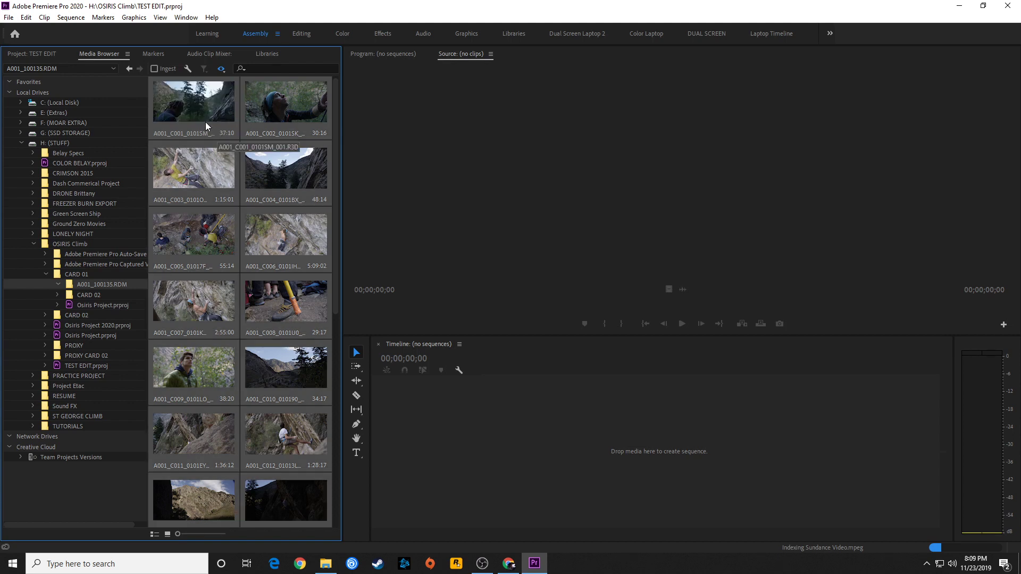
right_click(194, 104)
click(220, 123)
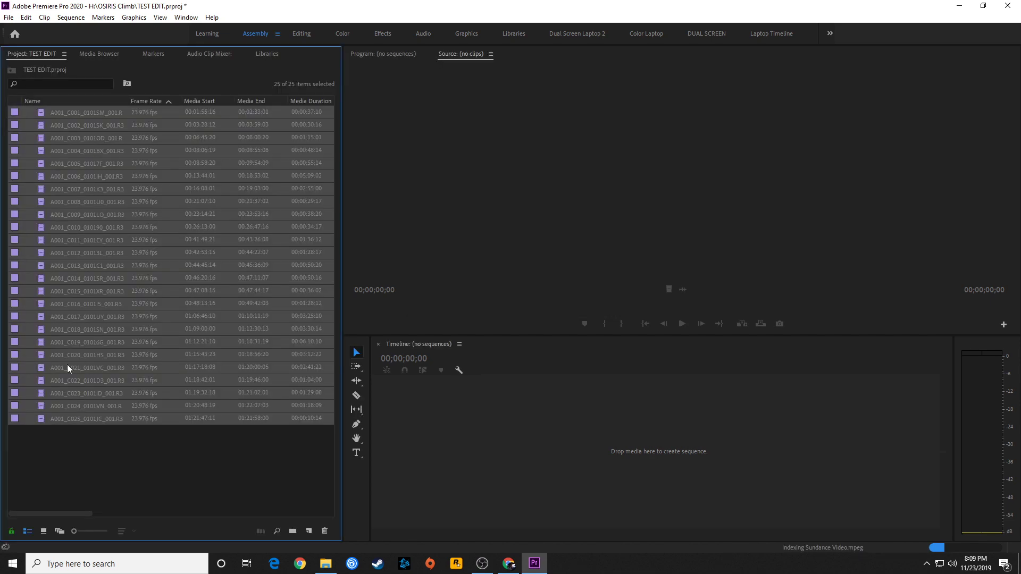
- Build a new sequence from the first twelve imported clips on the timeline
click(97, 441)
click(95, 113)
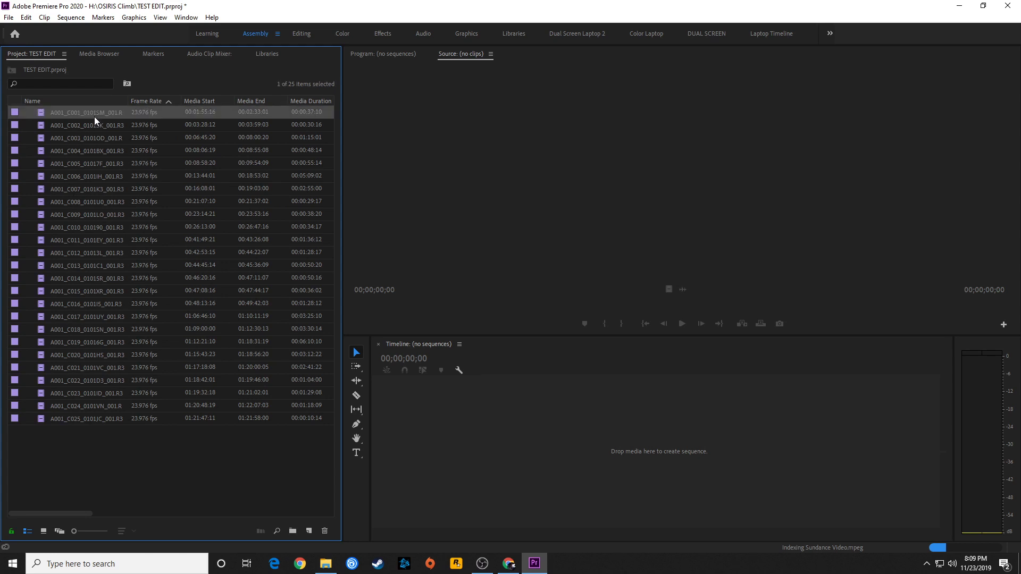
shift+click(99, 251)
drag(75, 127, 506, 430)
- Scrub and step through the sequence's edit points, returning the playhead to the start
drag(547, 373, 461, 391)
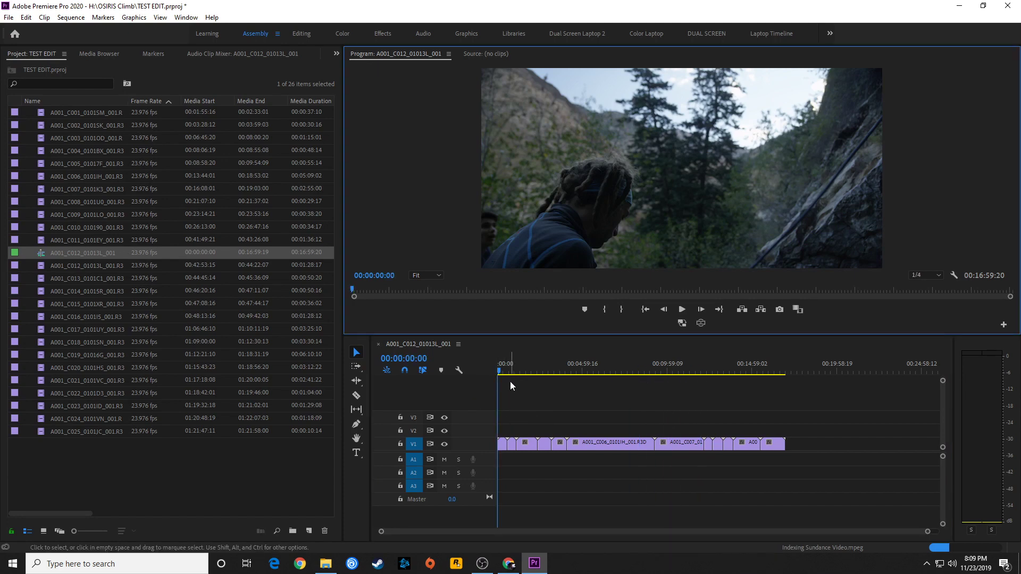
key(Down)
key(Down)
key(Down)
key(Down)
key(Down)
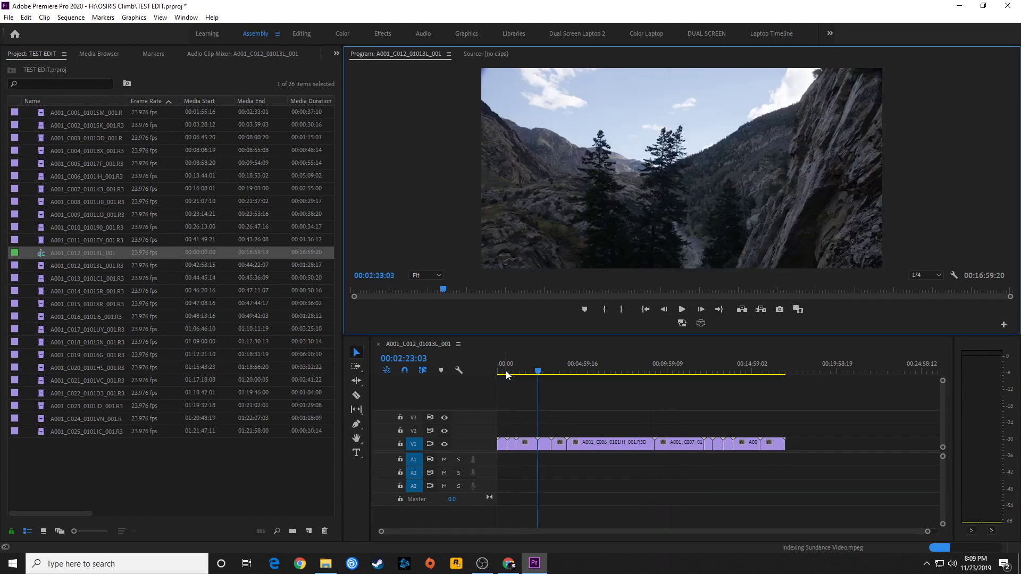
key(Down)
key(Down)
key(Down)
key(Down)
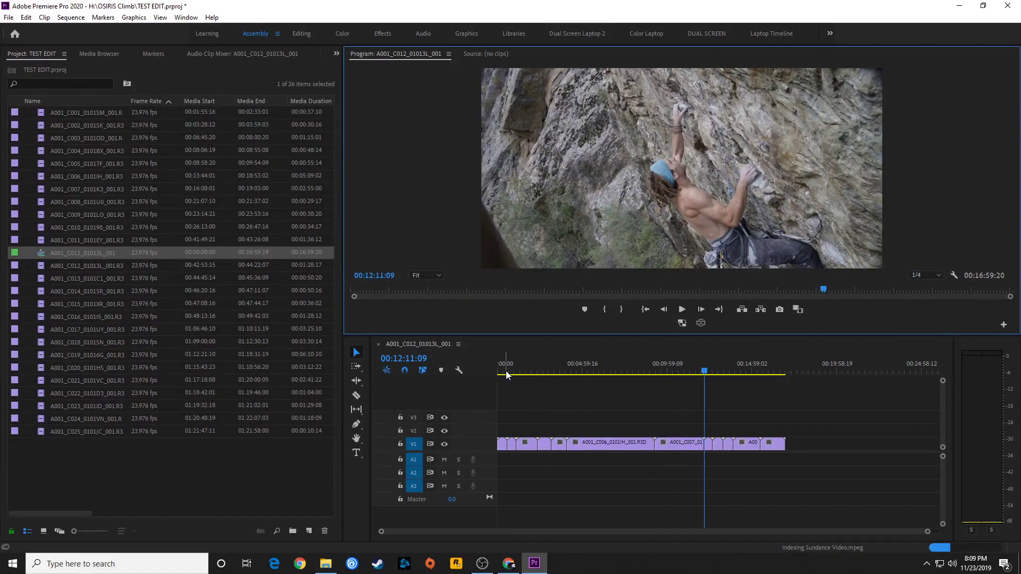
key(Up)
key(Up)
key(Up)
key(Up)
key(Up)
key(Up)
key(Up)
key(Up)
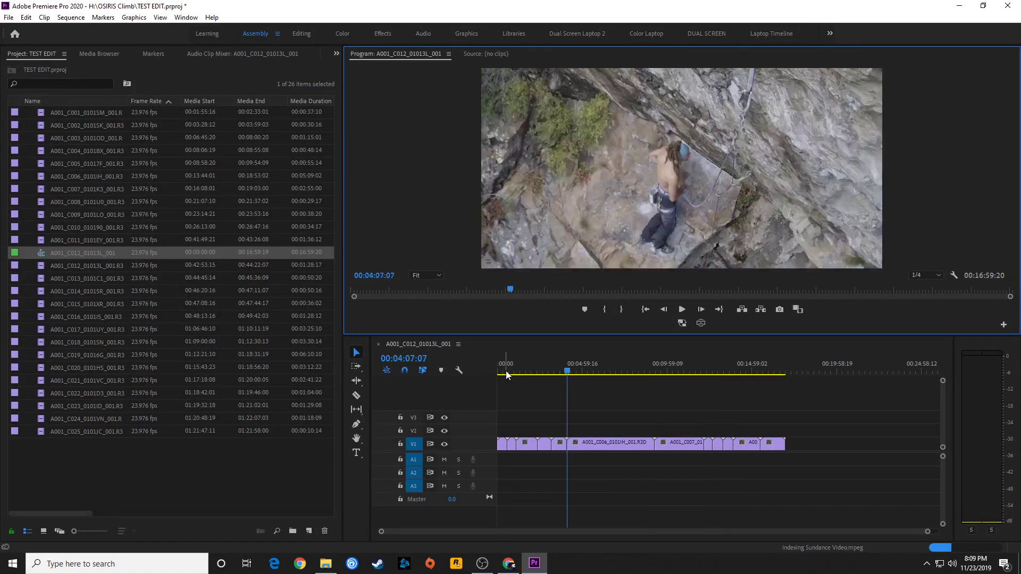
key(Up)
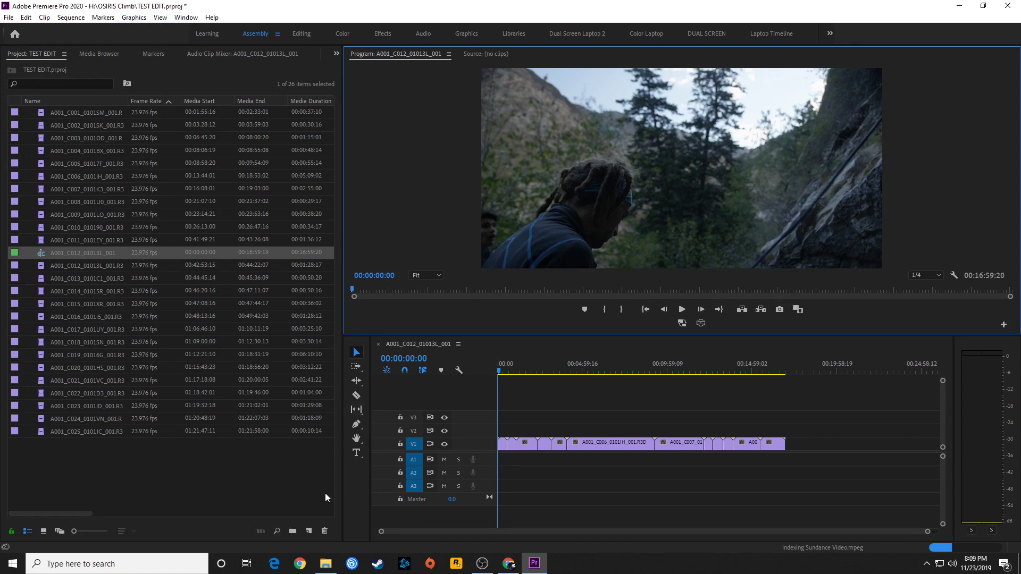
- Open OSIRIS Climb on STUFF (H:) in File Explorer to see the 53 KB TEST EDIT.prproj
click(325, 563)
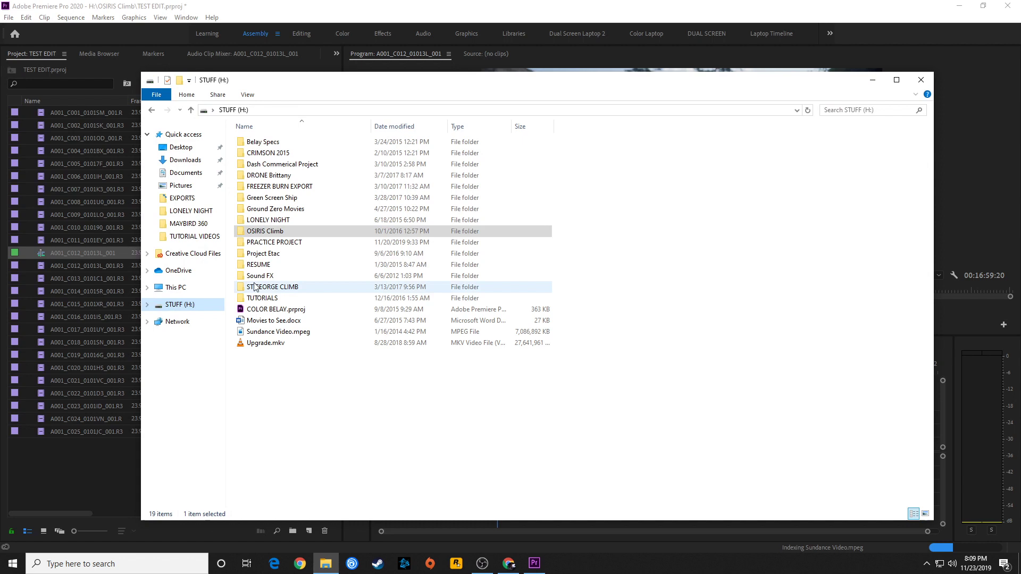
double_click(259, 231)
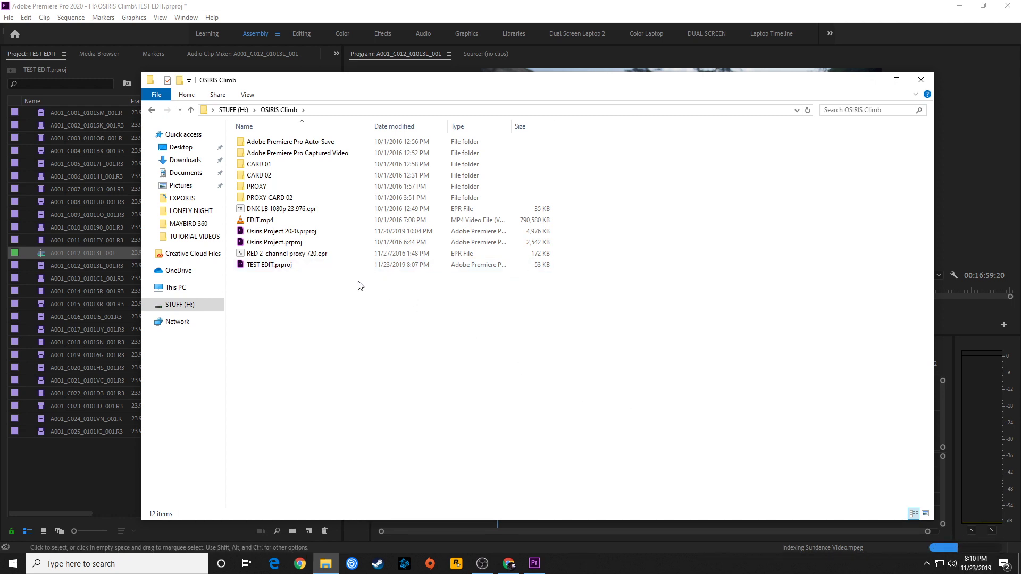
- Switch back to Premiere and save the TEST EDIT project with Ctrl+S
click(115, 451)
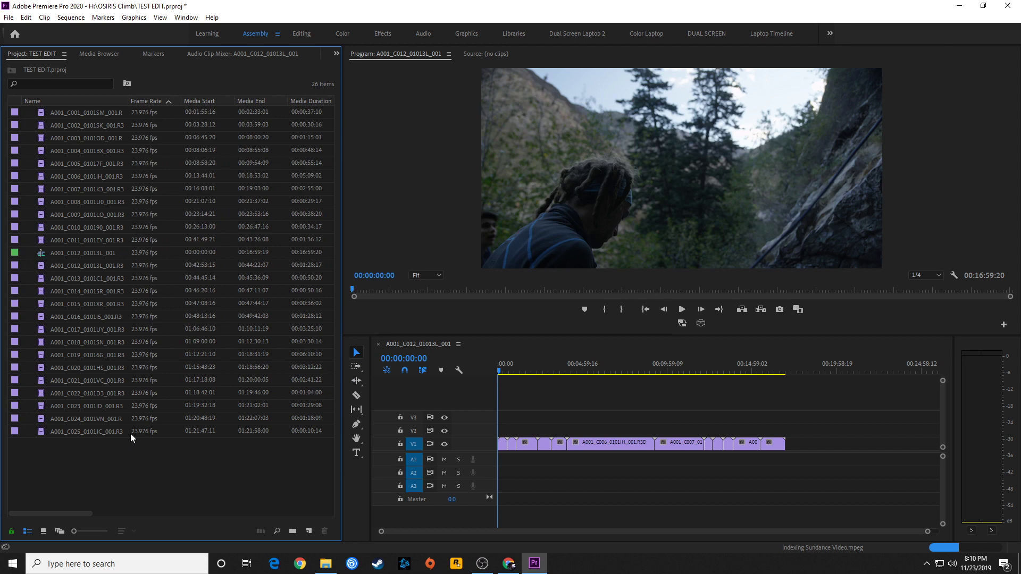
key(ctrl+s)
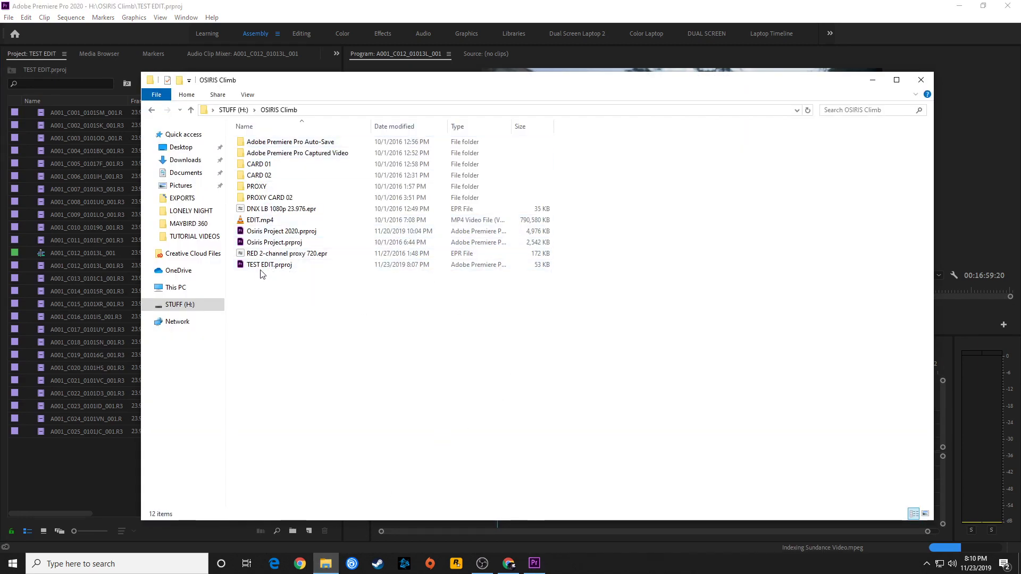
- Select TEST EDIT.prproj to confirm its 180 KB size, then return to Premiere
click(282, 265)
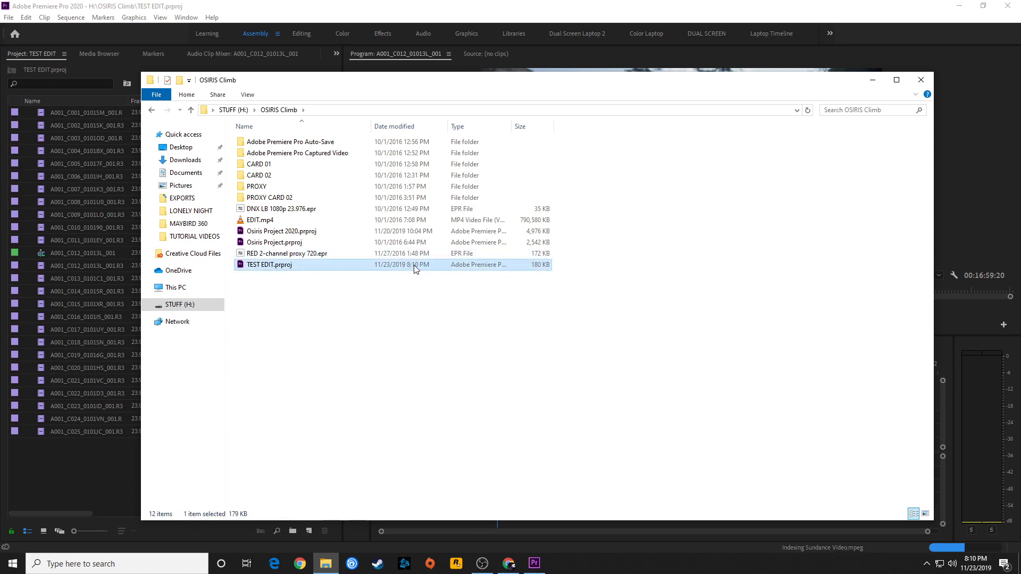
click(107, 435)
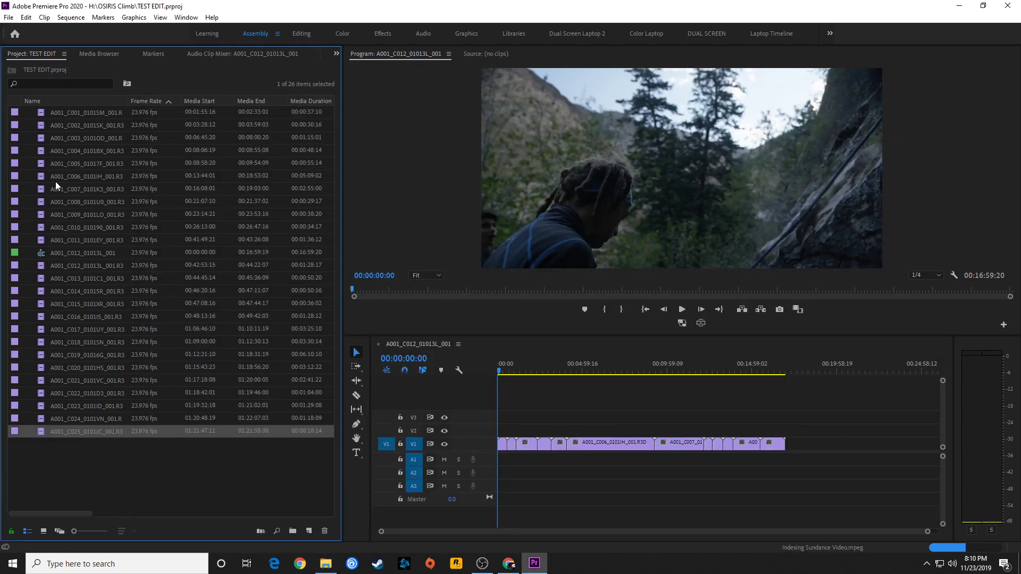
- Re-import clip A001_C001_0101W3_001.R3D from CARD 01 through the Media Browser
click(92, 56)
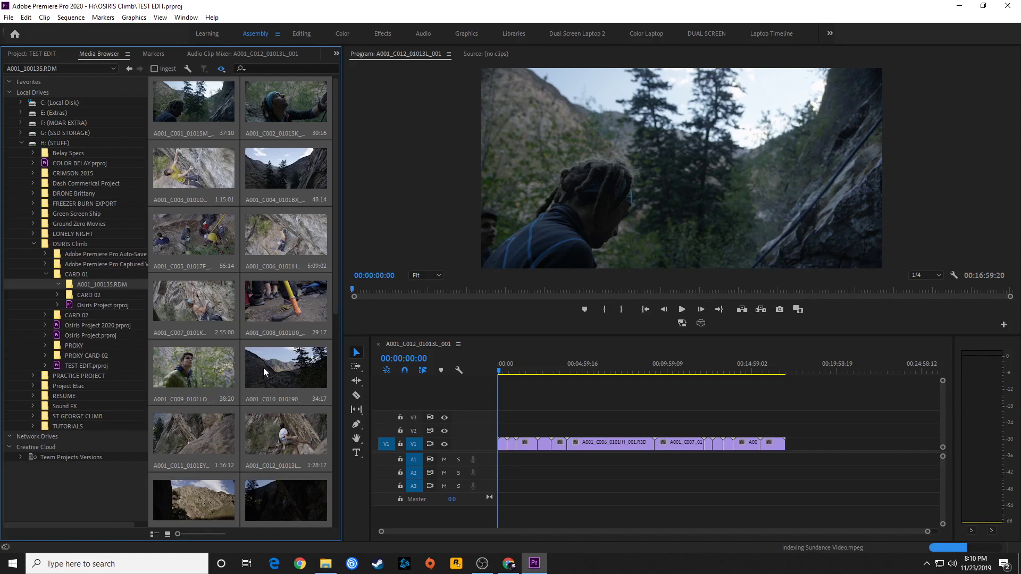
click(79, 293)
right_click(193, 108)
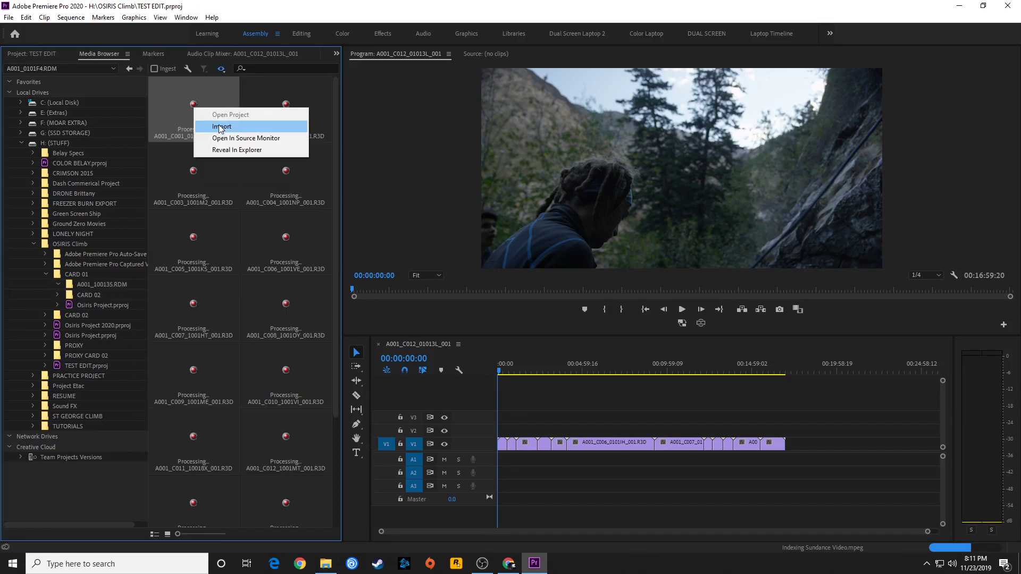
click(220, 128)
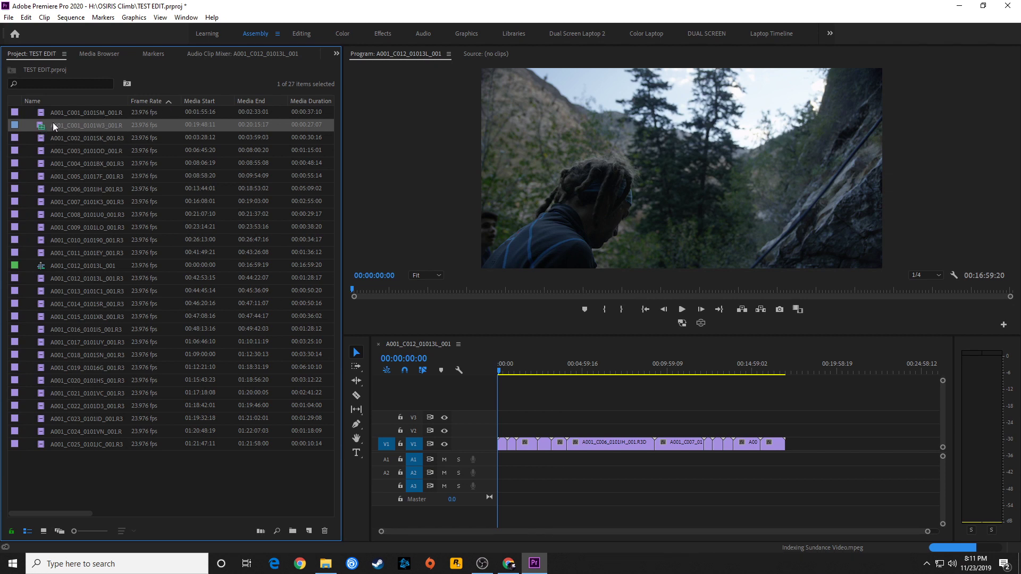
- Quit Premiere without saving the import and select TEST EDIT.prproj in Explorer
click(1007, 6)
click(523, 293)
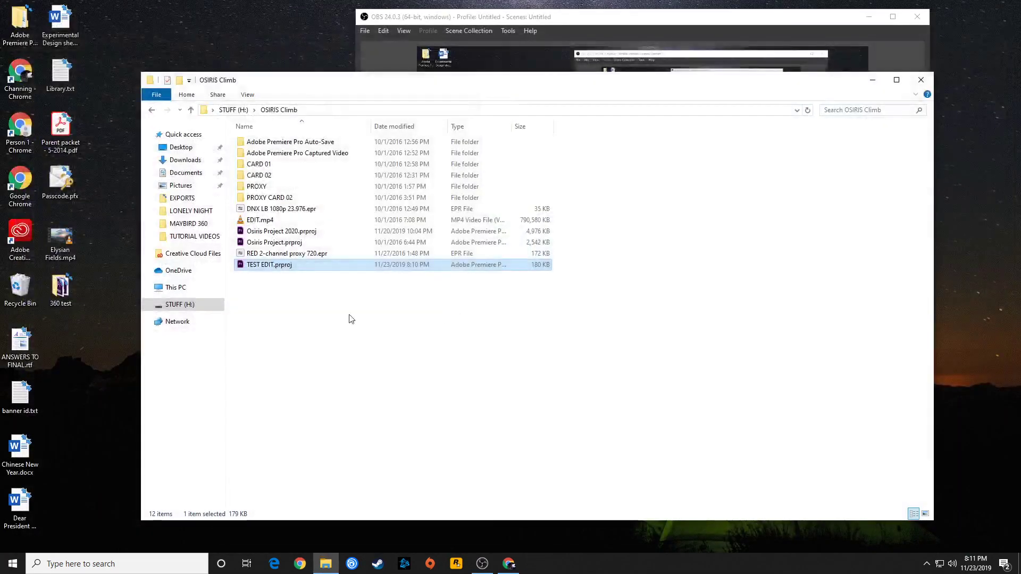
click(246, 266)
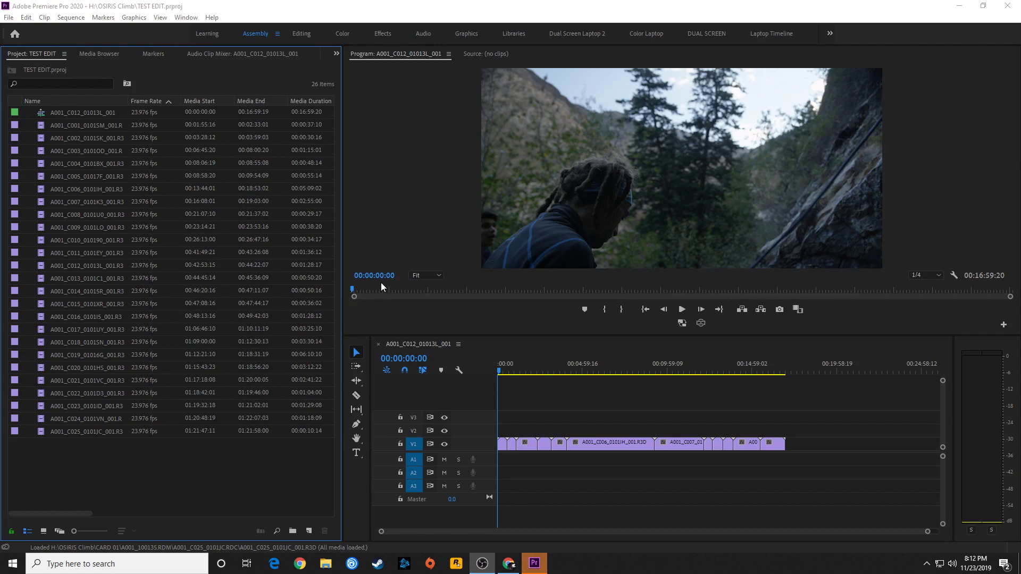
- Reopen TEST EDIT.prproj from File Explorer, restoring the saved 26-item project
click(334, 565)
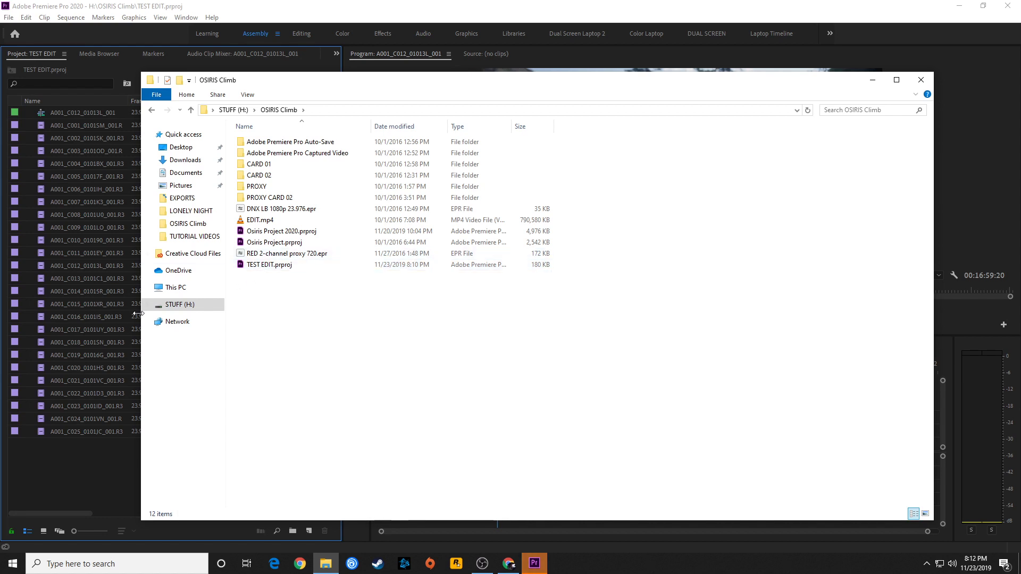
double_click(256, 266)
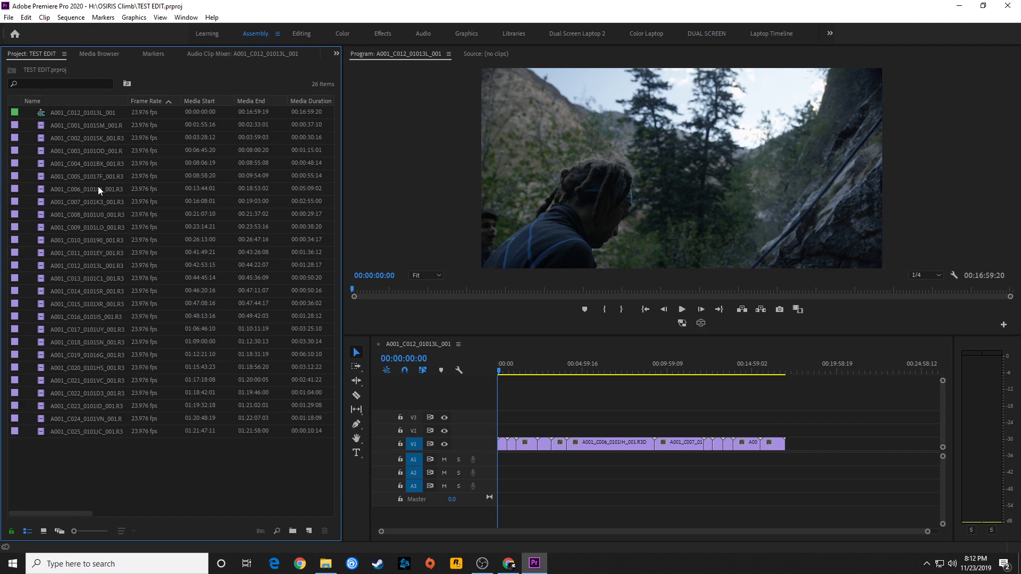
- Import the first card clip from the Media Browser and save the project
click(106, 56)
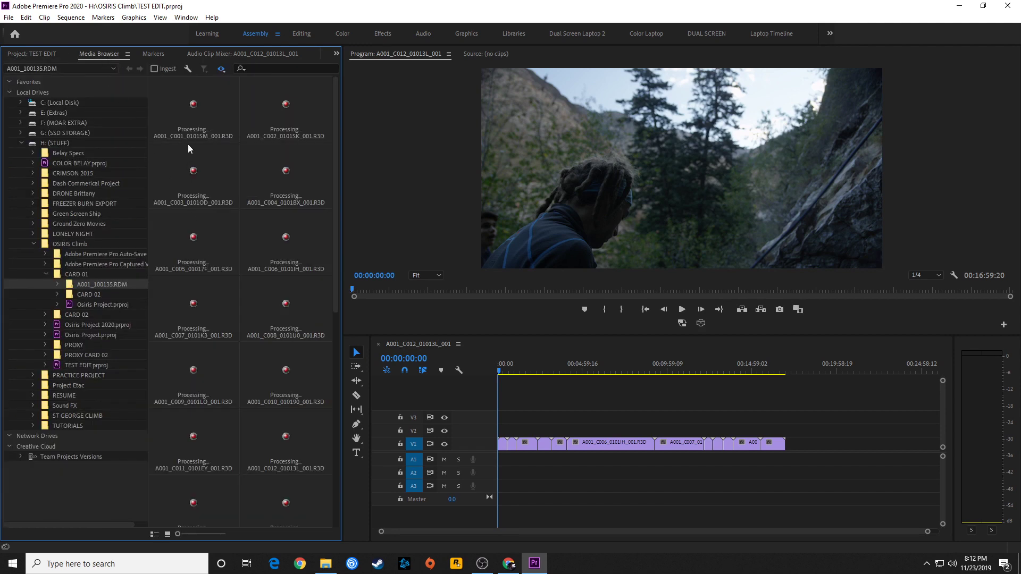
right_click(191, 111)
click(218, 129)
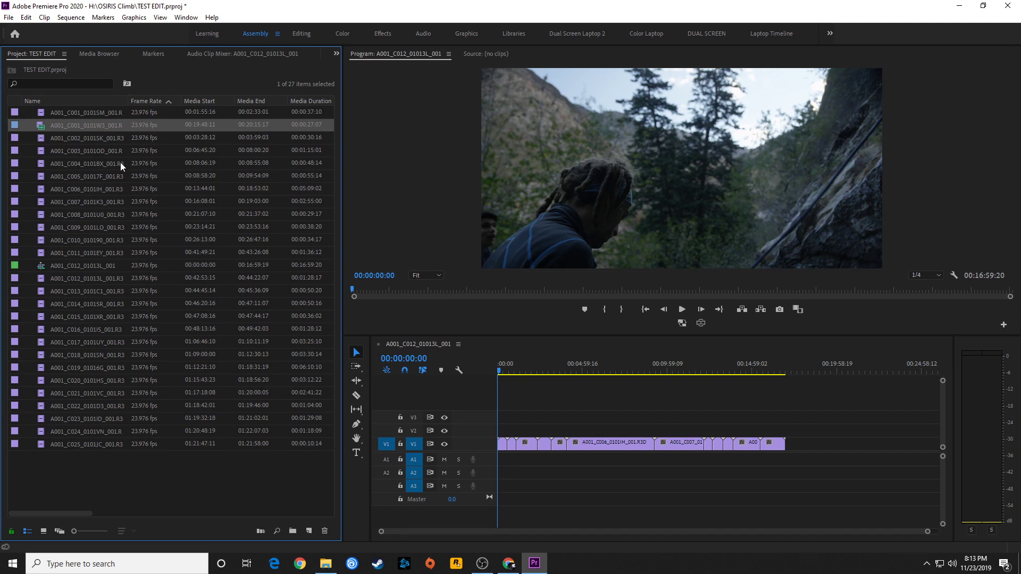
key(ctrl+s)
- Confirm in File Explorer that TEST EDIT.prproj is now 187 KB
click(328, 566)
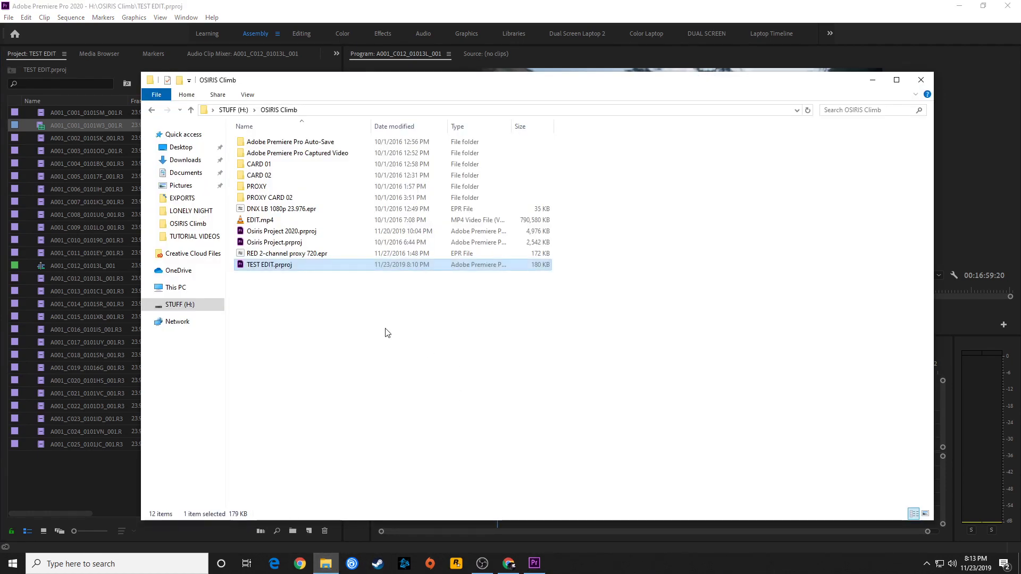
click(263, 266)
click(95, 463)
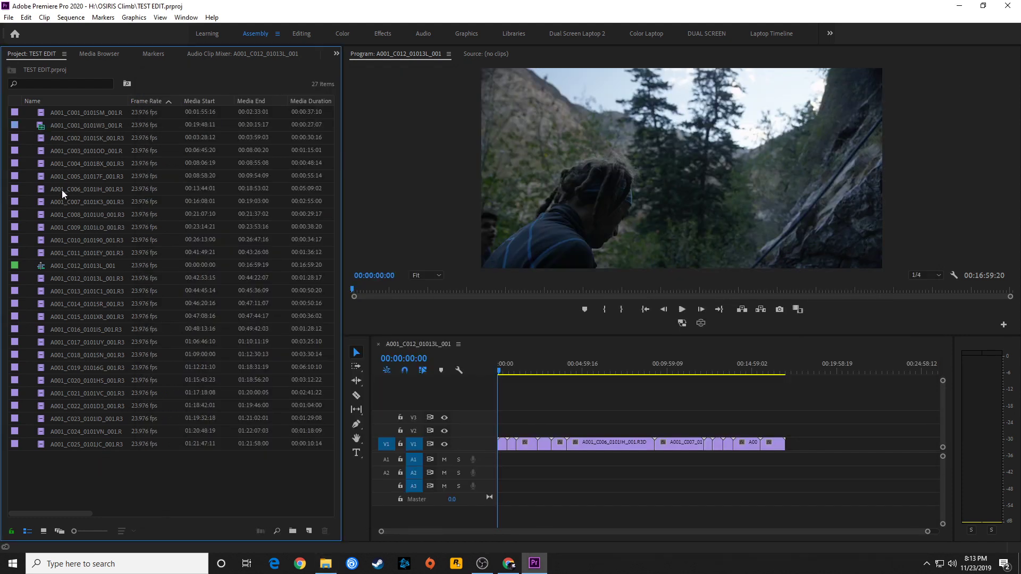
- Select clips one by one down the TEST EDIT project list, starting with A001_C004
click(65, 168)
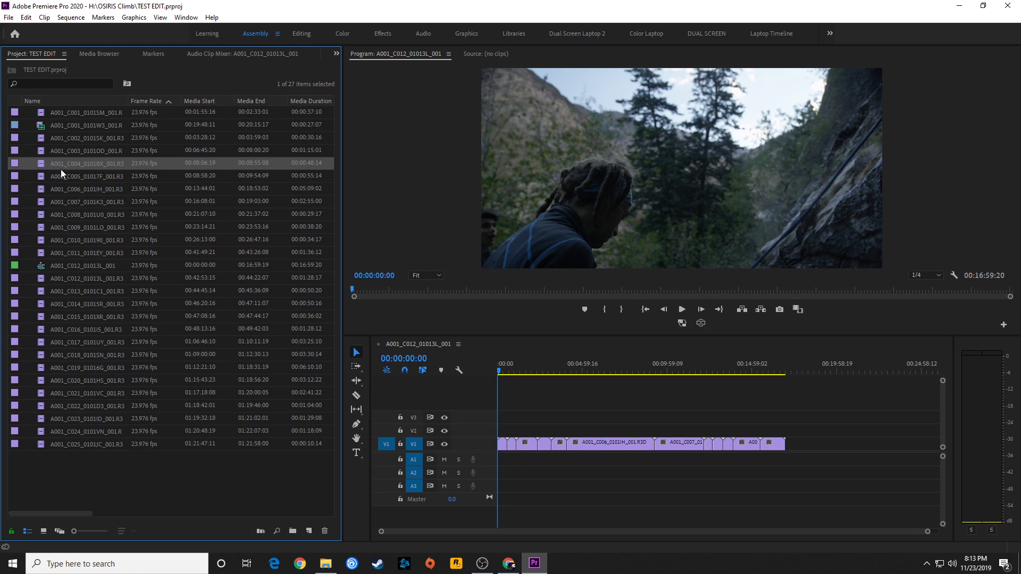
click(87, 114)
click(84, 139)
click(85, 154)
click(88, 177)
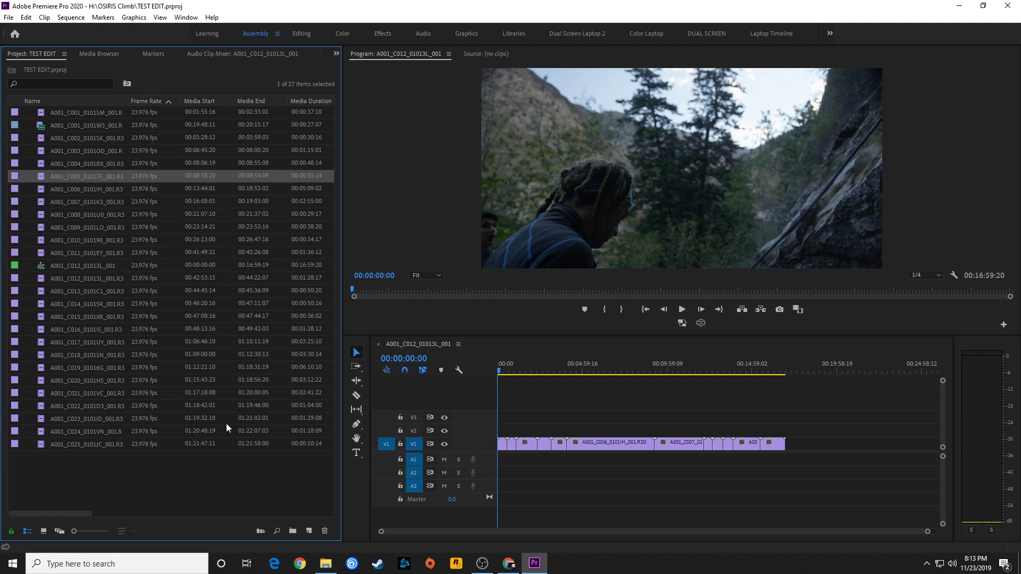
- Check the OSIRIS Climb folder in Explorer, then select clip A001_C002_0101SK_001.R3 in Premiere
click(325, 563)
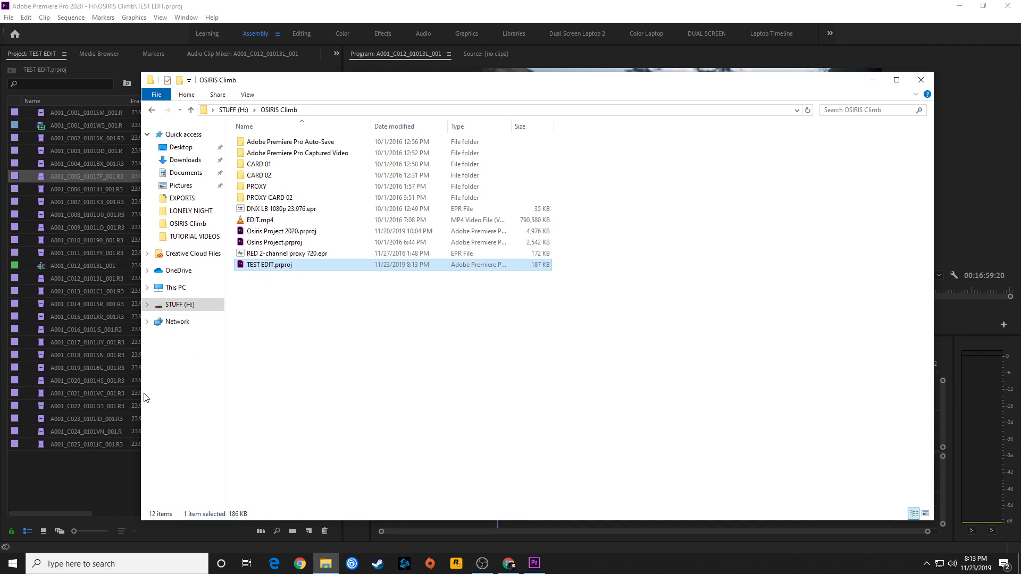
click(78, 478)
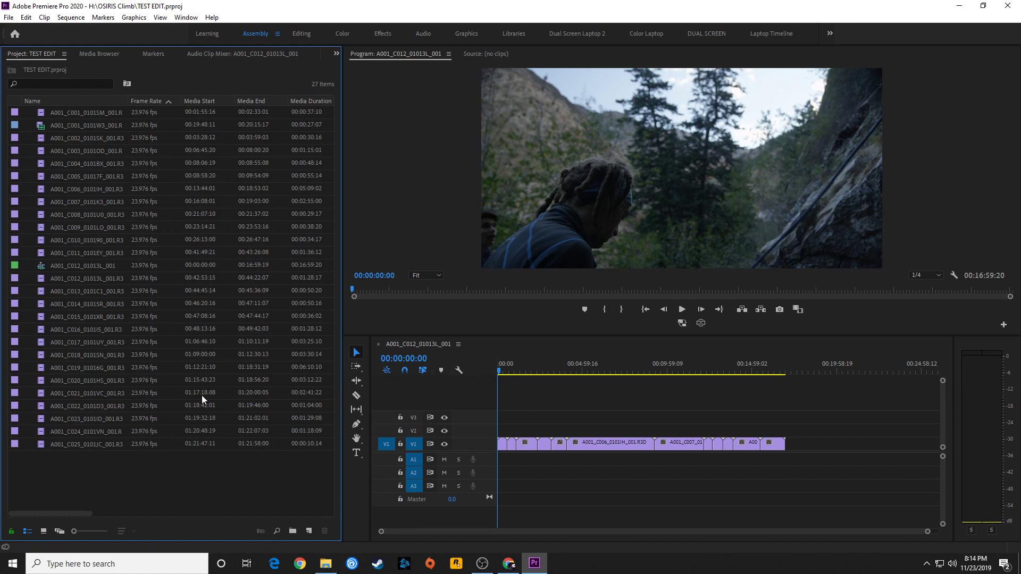
click(326, 564)
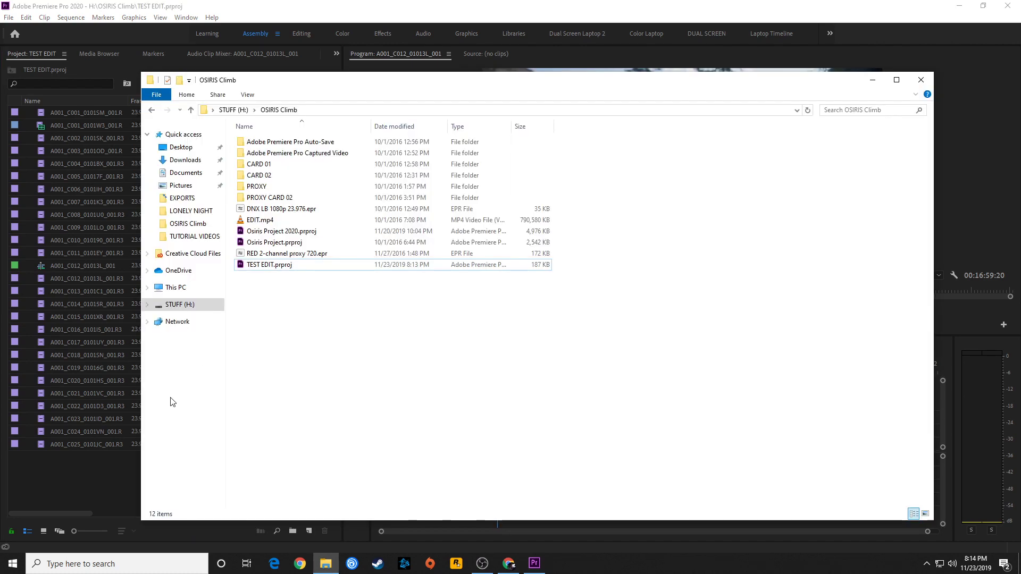
click(65, 484)
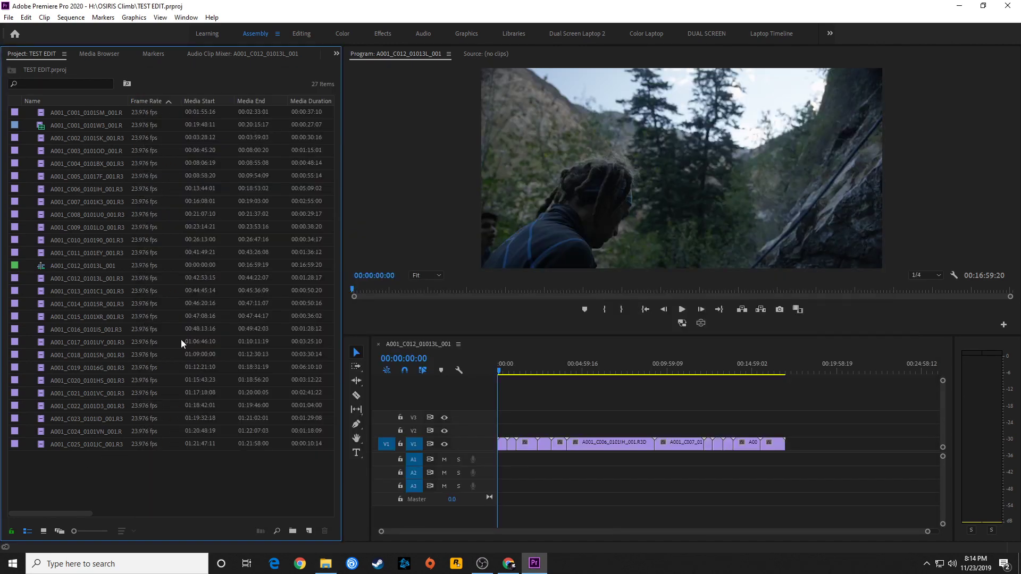
click(52, 137)
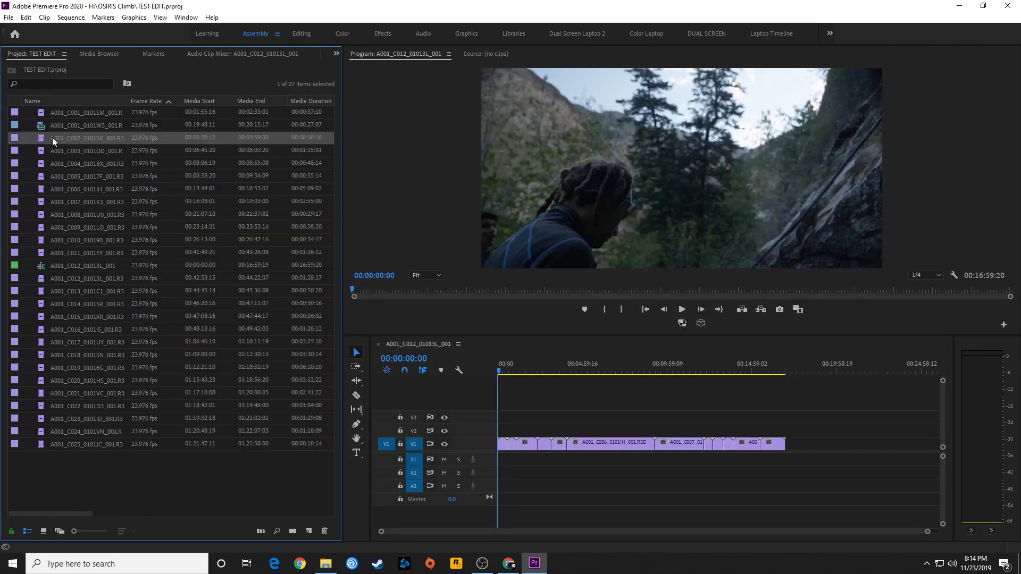
- Reveal the A001_C002 clip's source file in Explorer and move up to the OSIRIS Climb folder
right_click(52, 137)
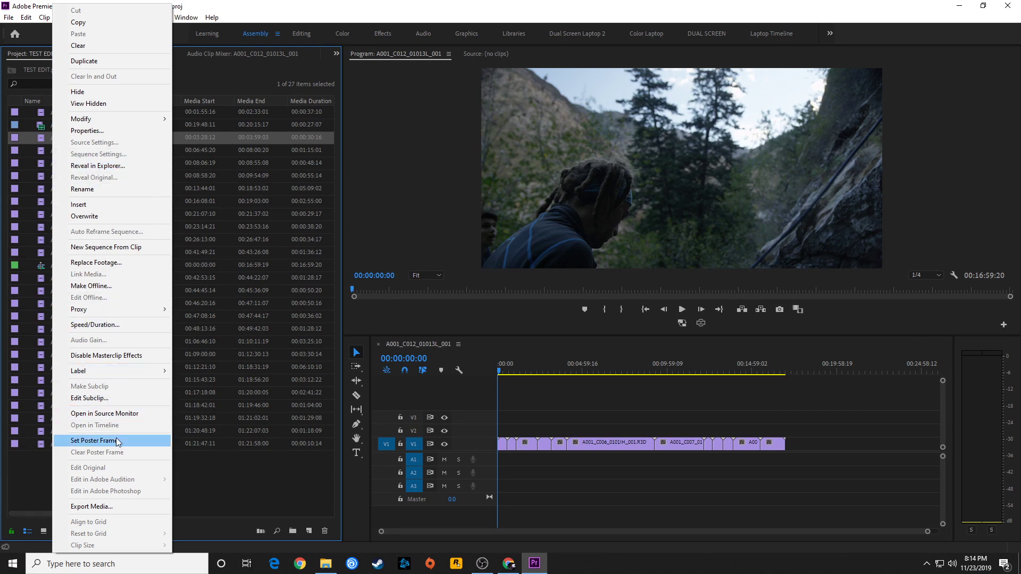
click(99, 167)
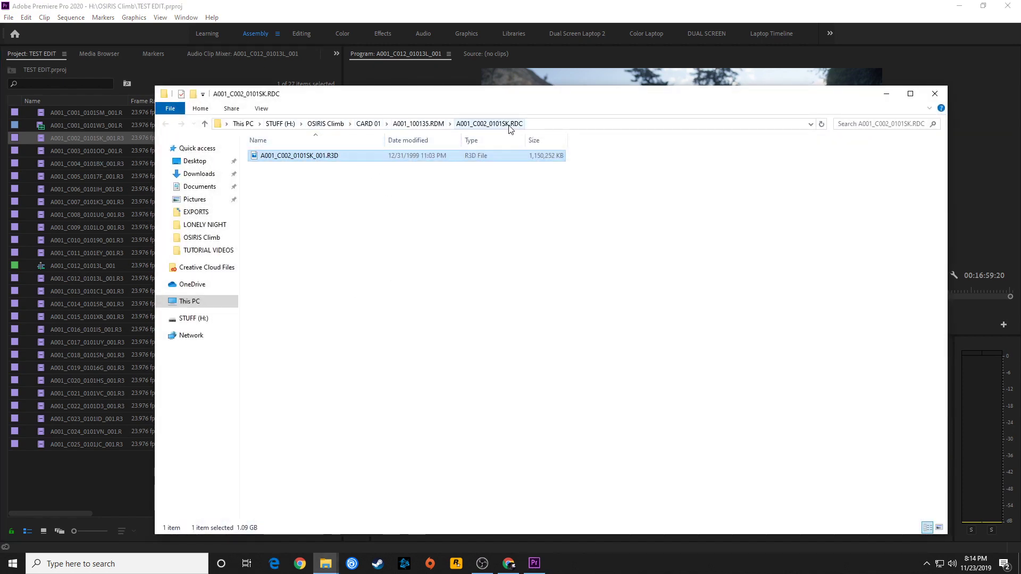
click(370, 126)
click(333, 125)
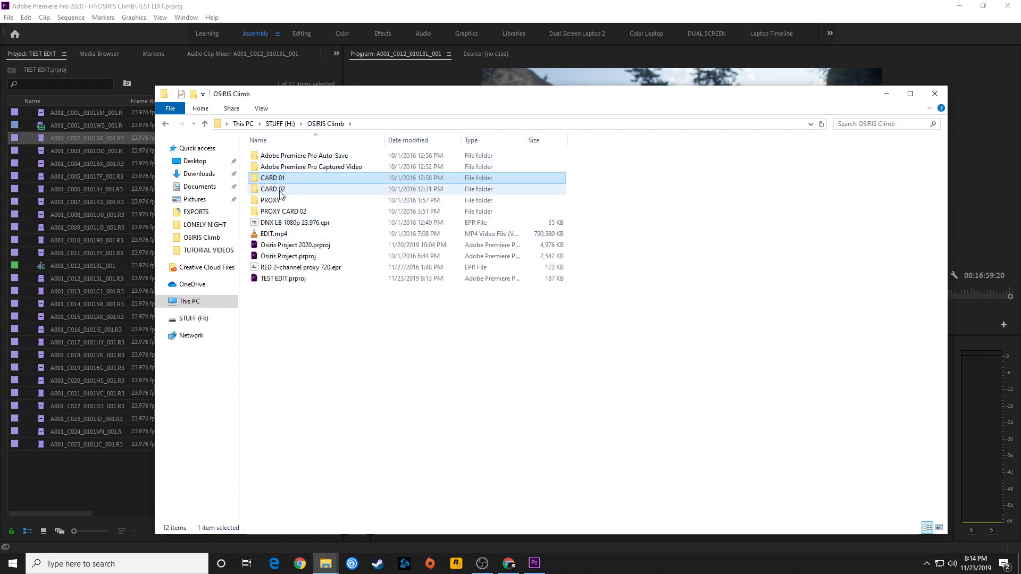
- Select the CARD 02 folder and TEST EDIT.prproj in turn, then go up to STUFF (H:)
click(280, 190)
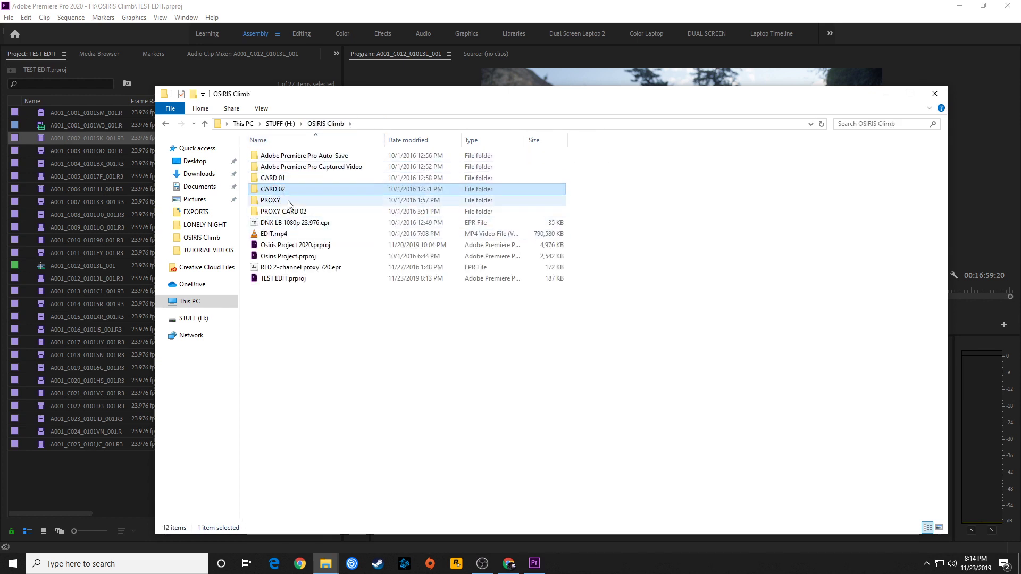
click(269, 279)
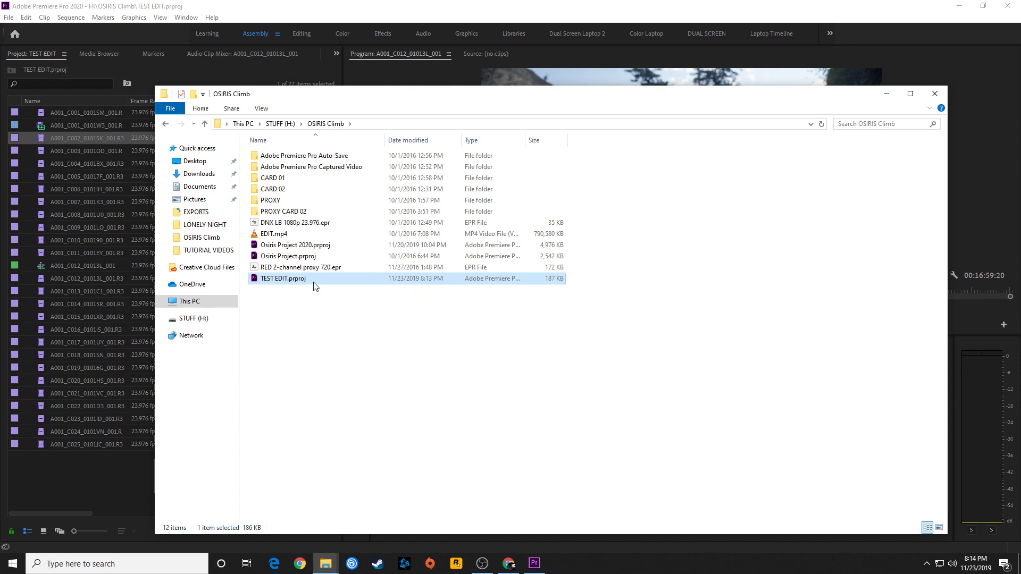
click(273, 179)
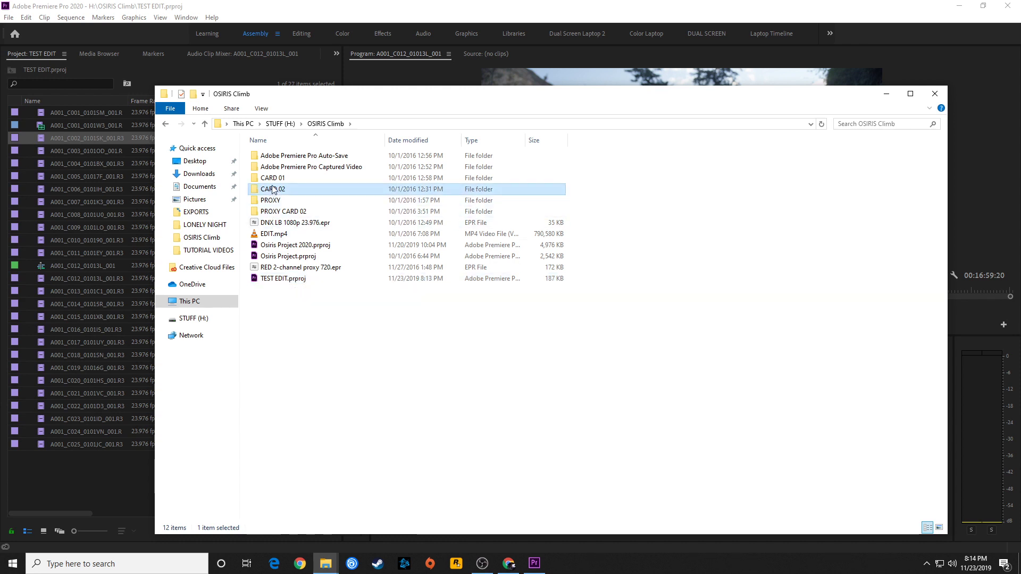
click(281, 279)
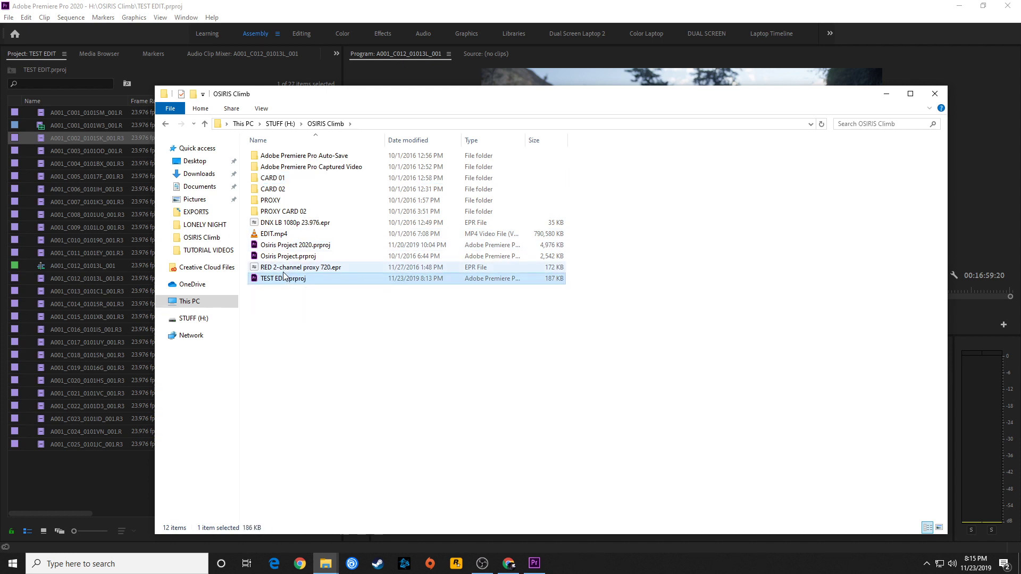
click(280, 123)
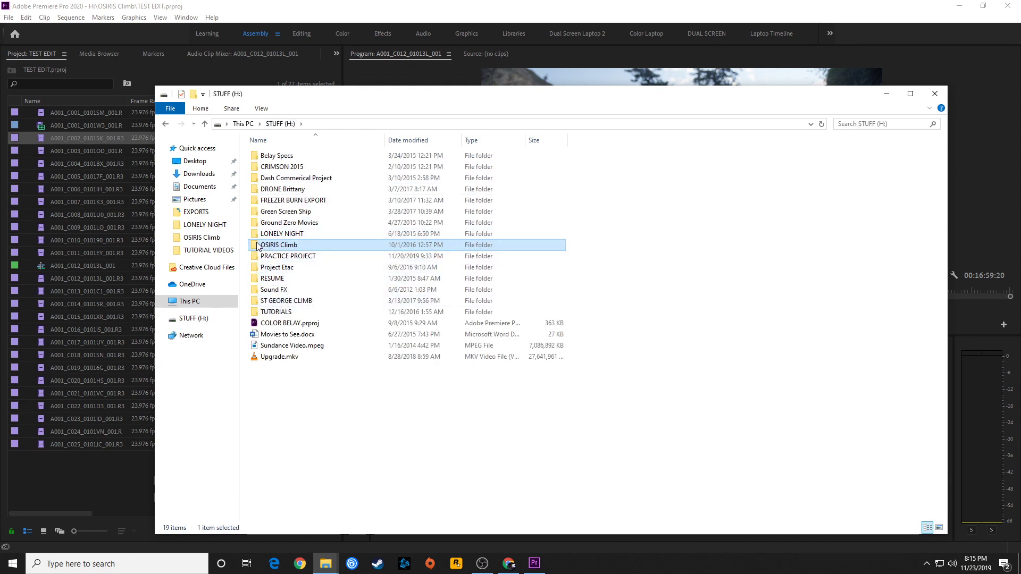
- Check the OSIRIS Climb folder's 181 GB size in Properties, then open the folder
right_click(257, 246)
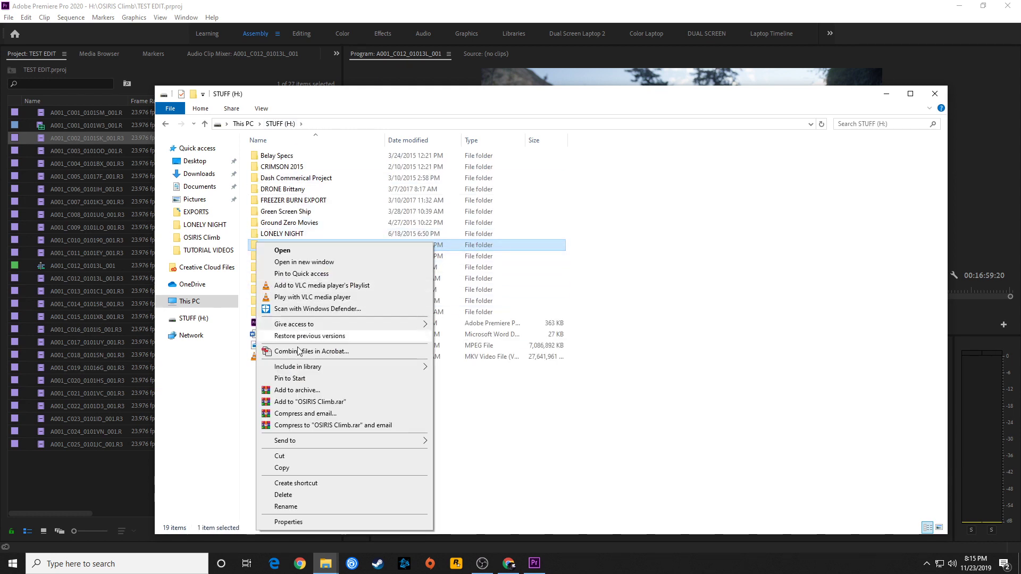
click(288, 522)
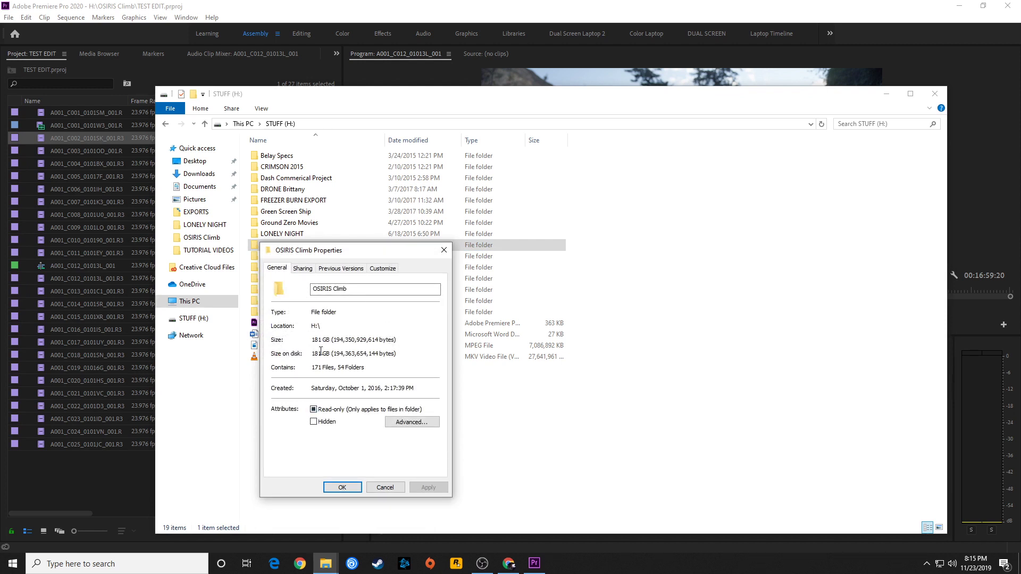
mouse_move(317, 341)
mouse_down()
mouse_move(331, 340)
mouse_move(312, 340)
mouse_up()
click(319, 353)
click(385, 487)
double_click(276, 245)
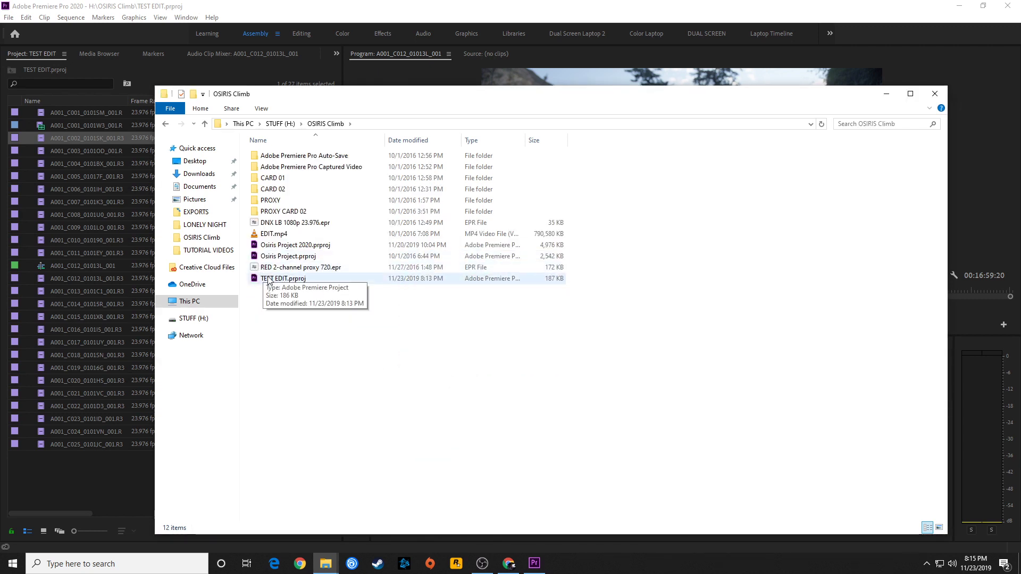
click(269, 280)
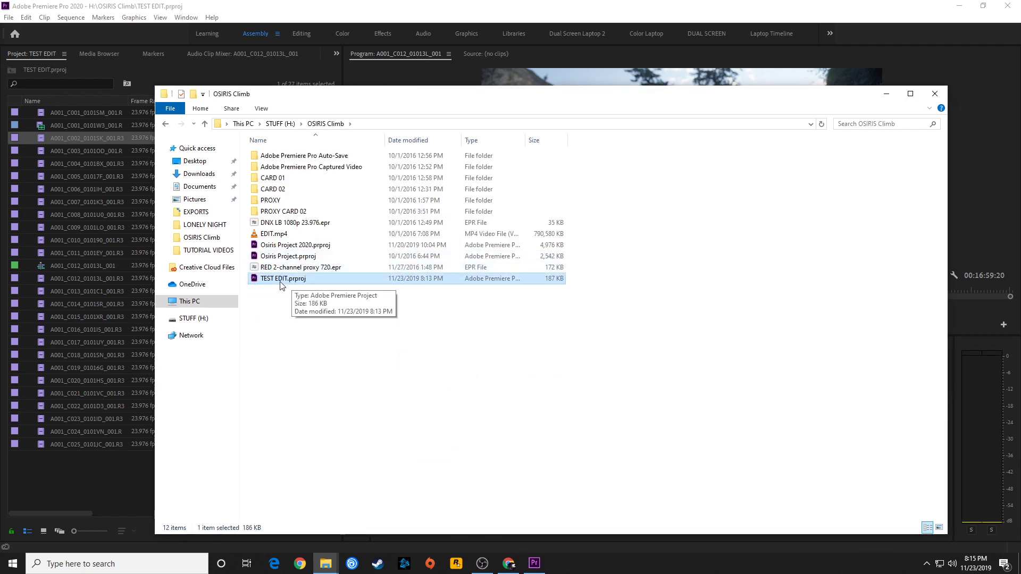
- Check the CARD 01 (95.2 GB) and CARD 02 folder sizes against the 187 KB TEST EDIT.prproj
right_click(281, 181)
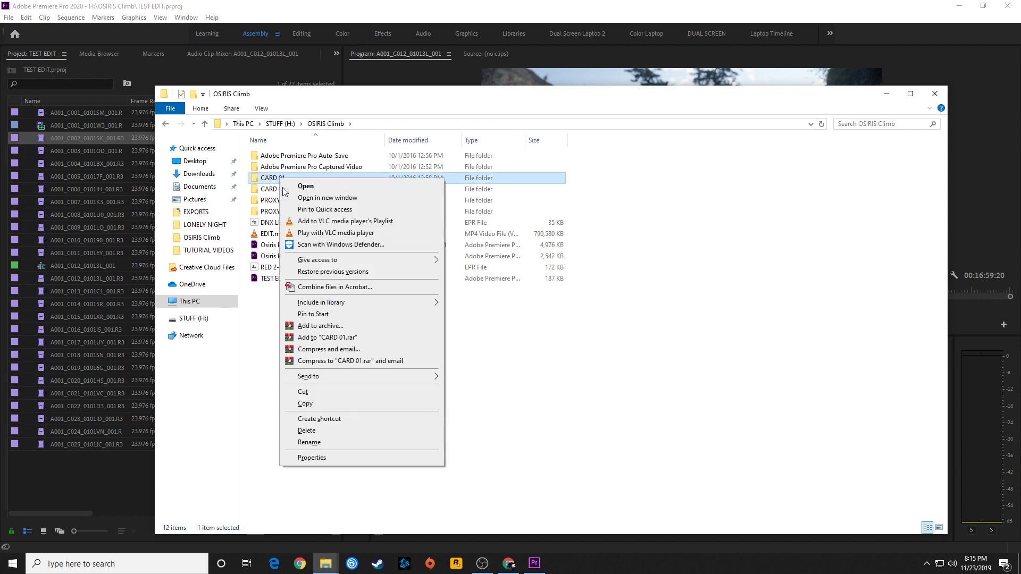
click(311, 460)
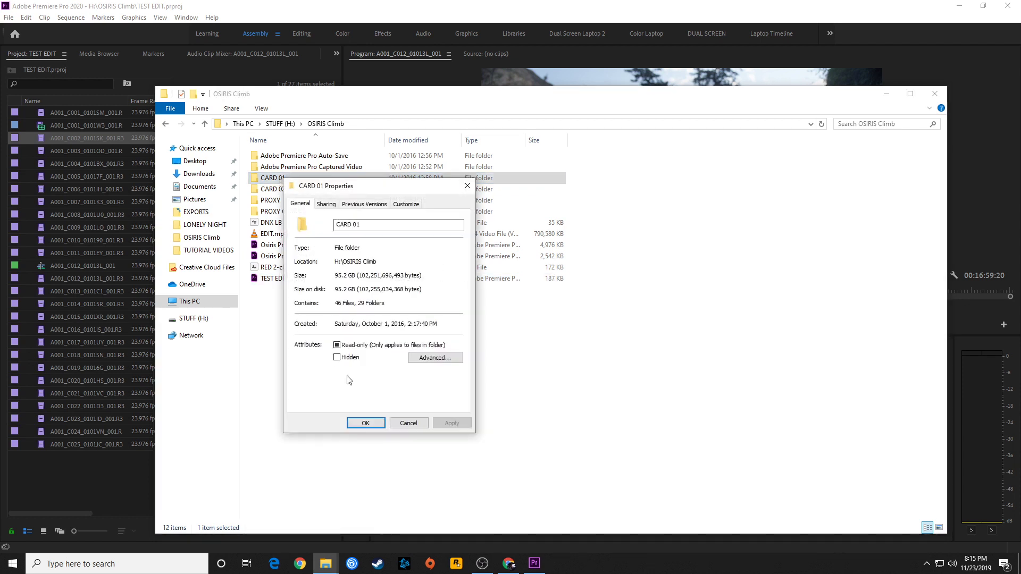
click(409, 424)
right_click(274, 190)
click(335, 469)
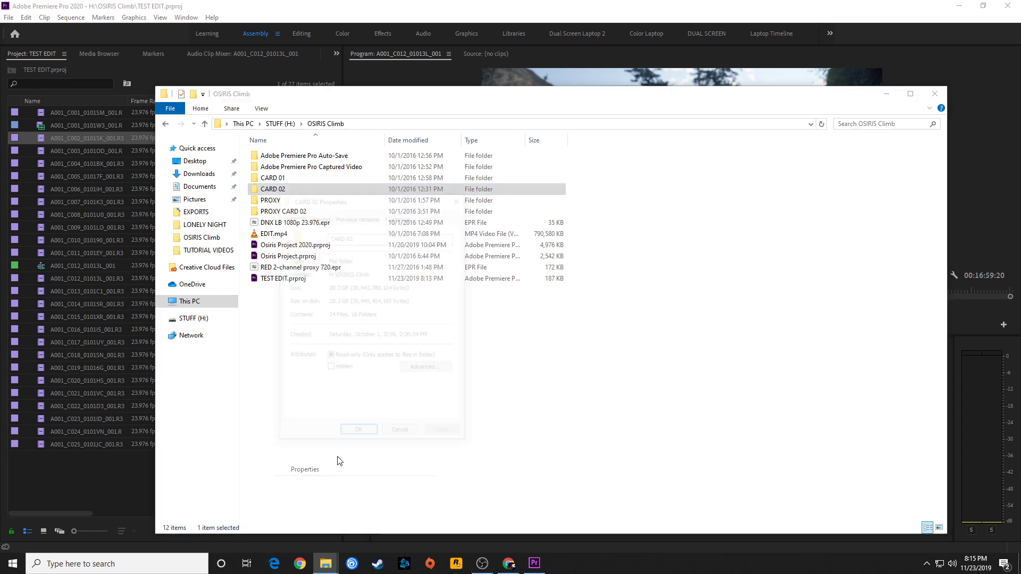
click(407, 428)
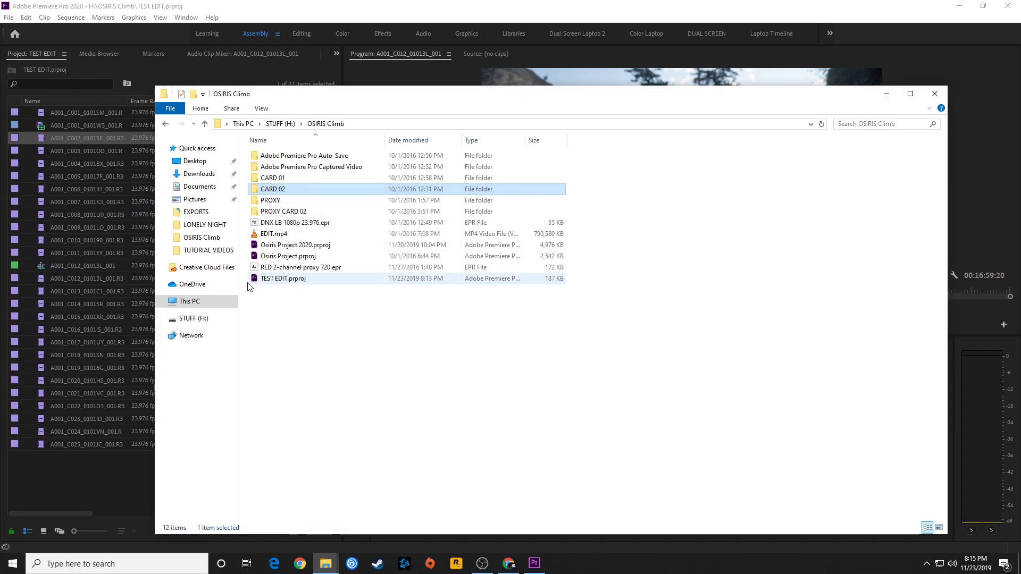
click(264, 281)
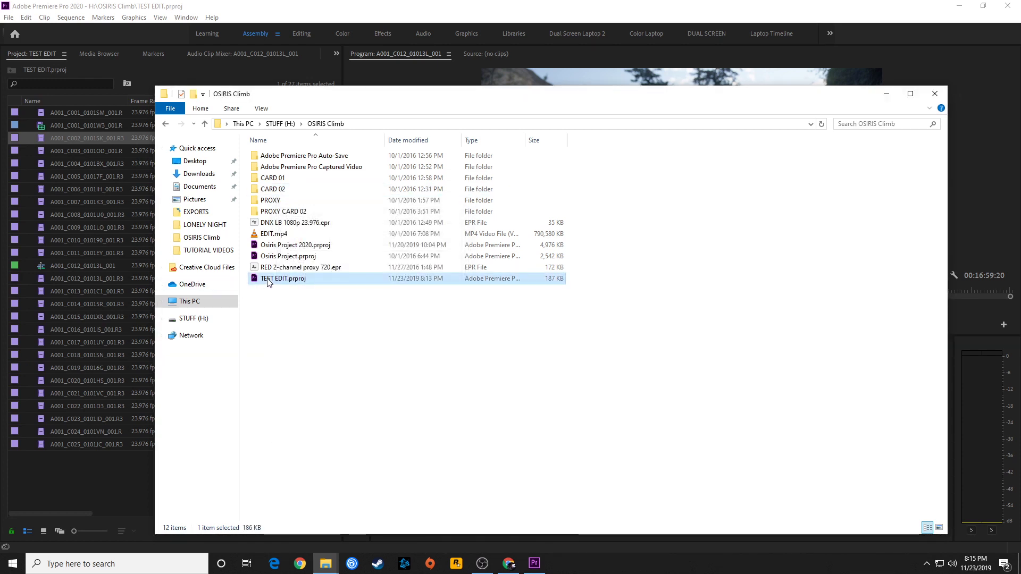